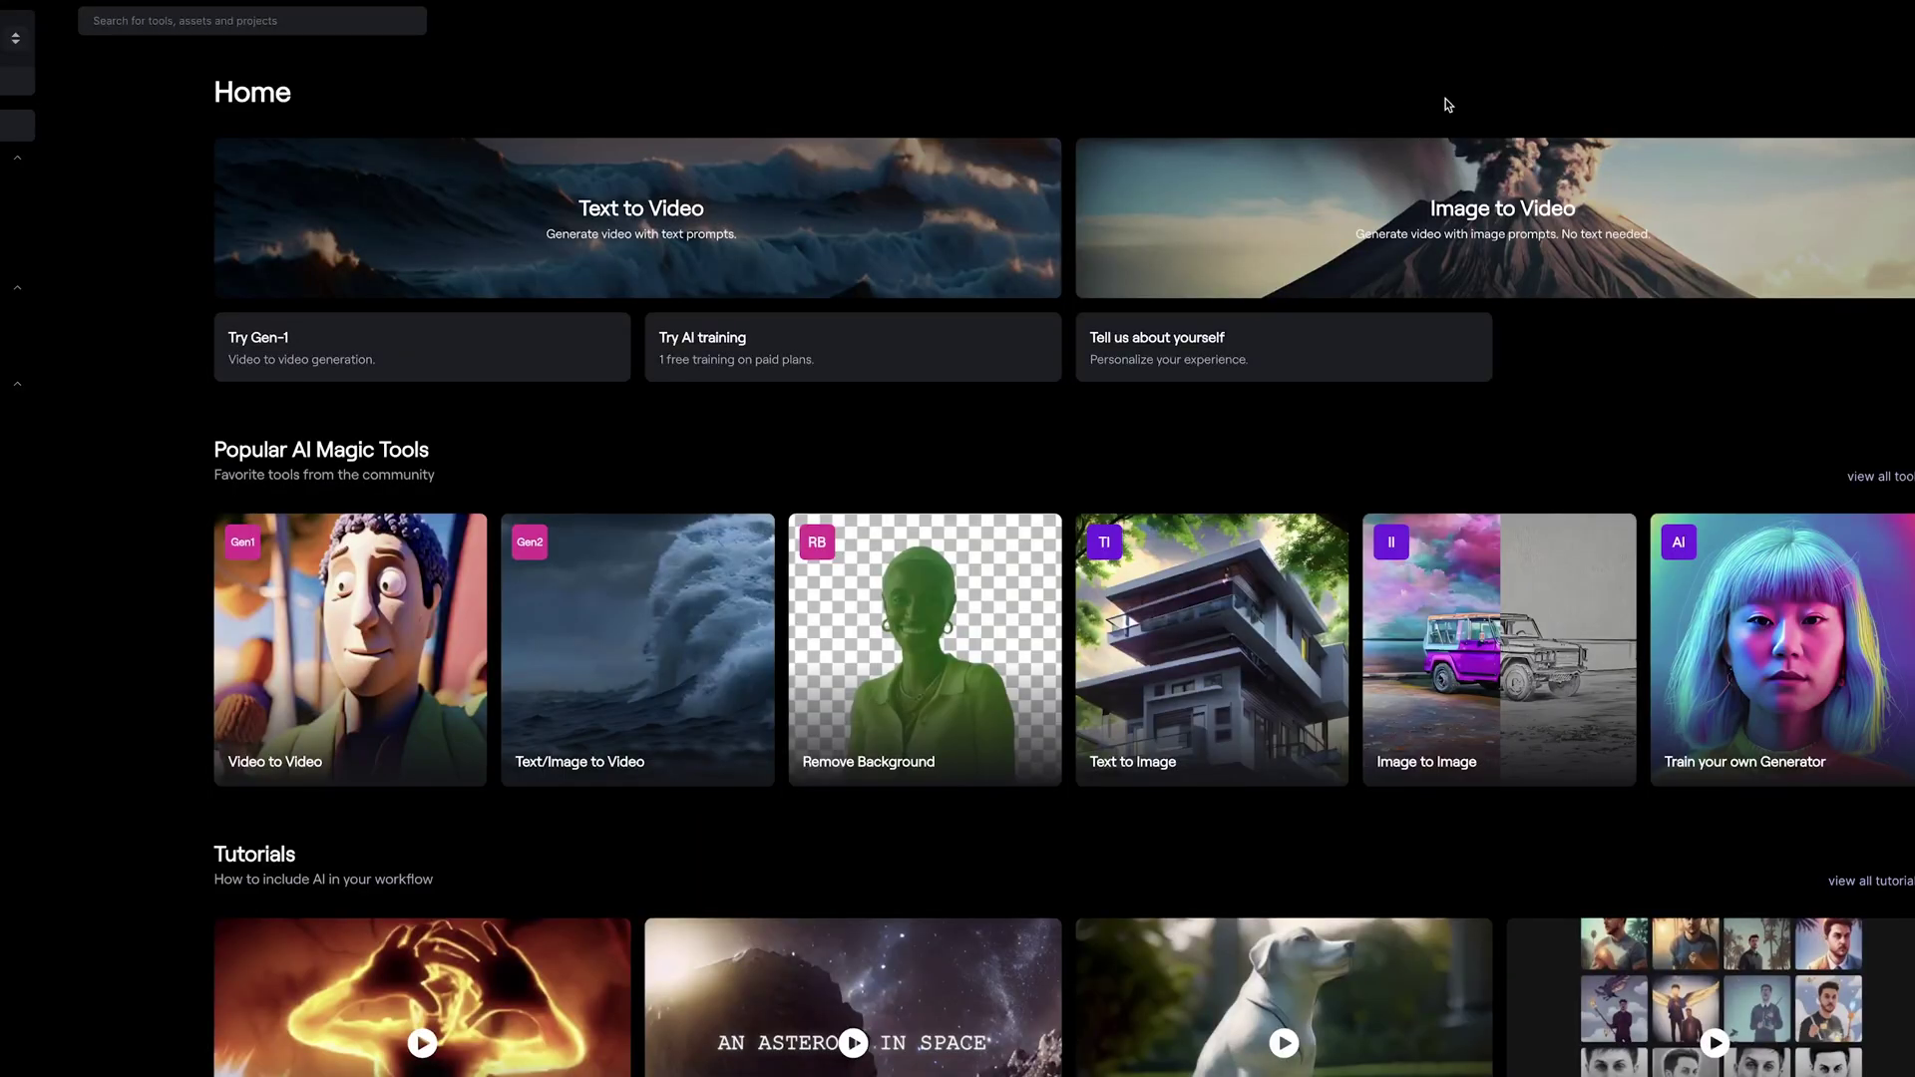
Step: Generate a 4-second video from the dancing mouse image with interpolation, upscale and watermark removal on
{"action": "left_click", "coordinate": [1460, 210]}
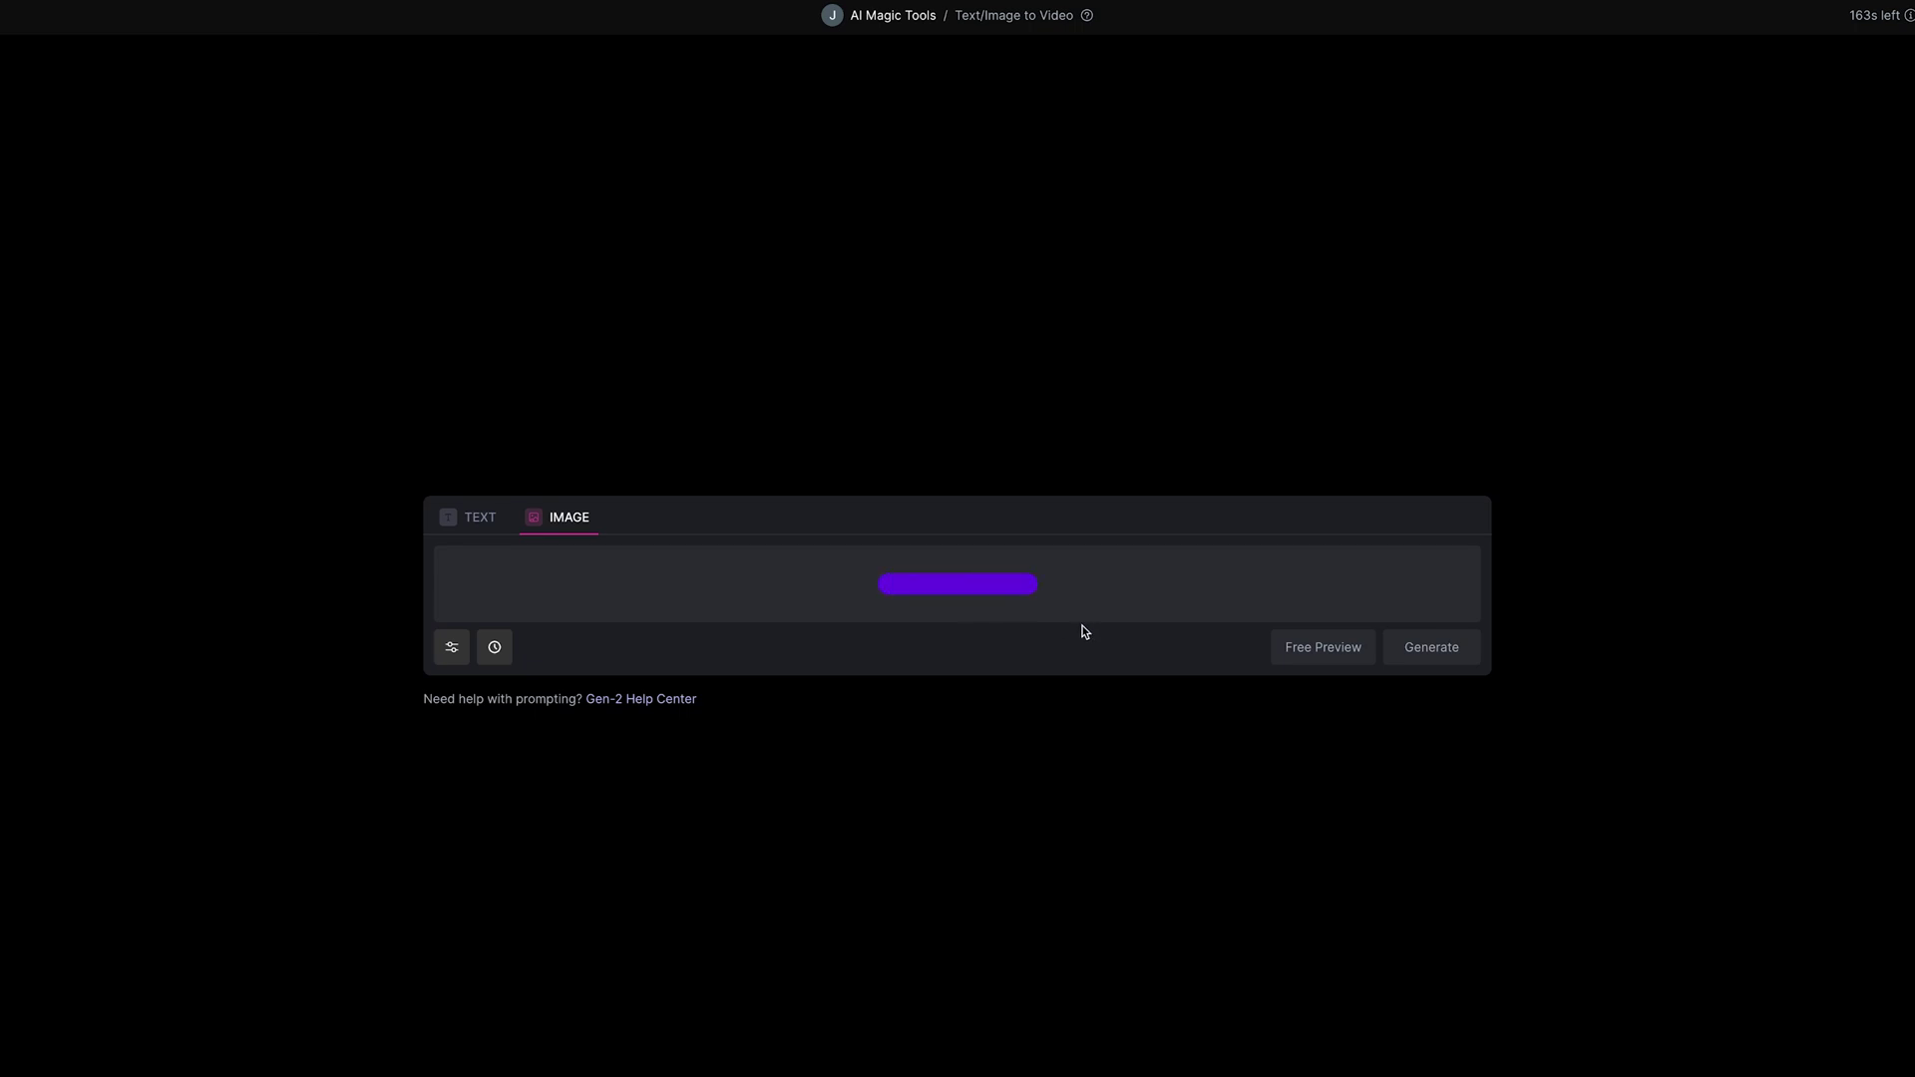
{"action": "left_click", "coordinate": [461, 656]}
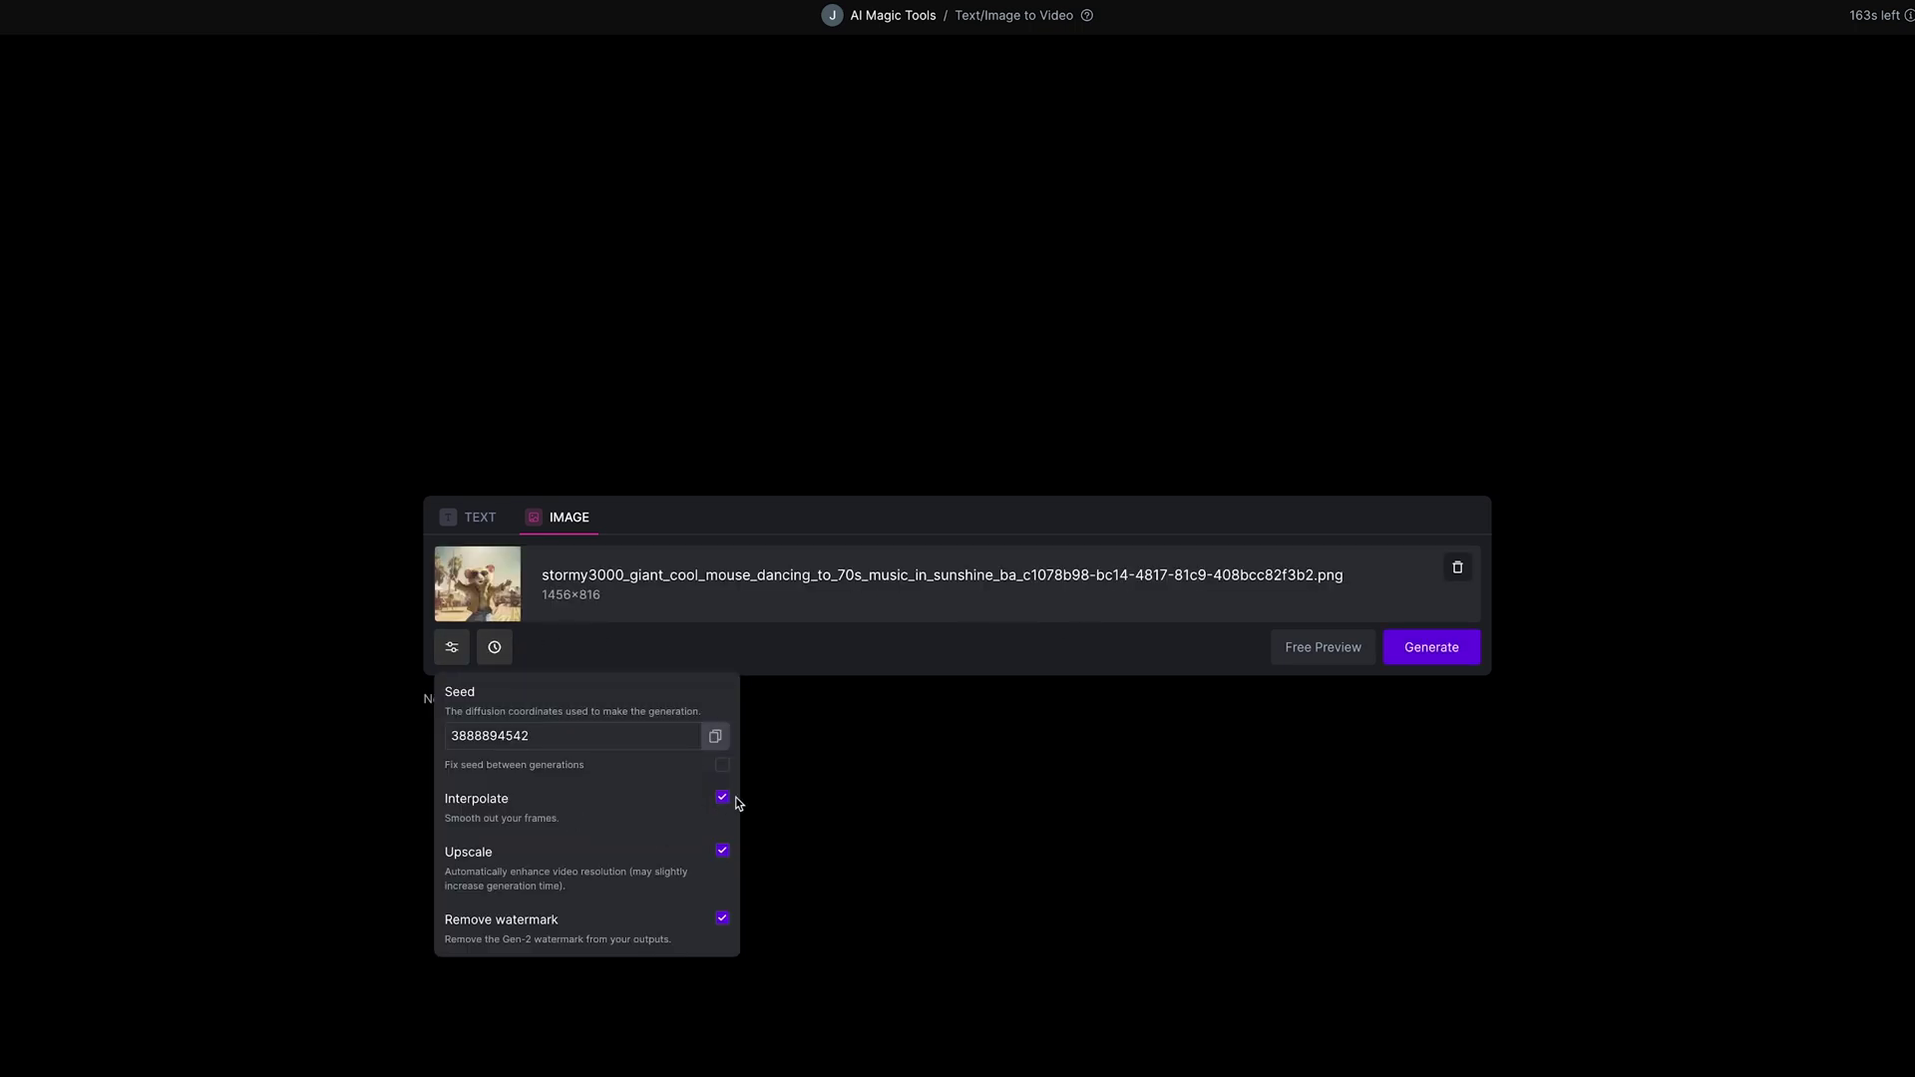
{"action": "left_click", "coordinate": [1431, 648]}
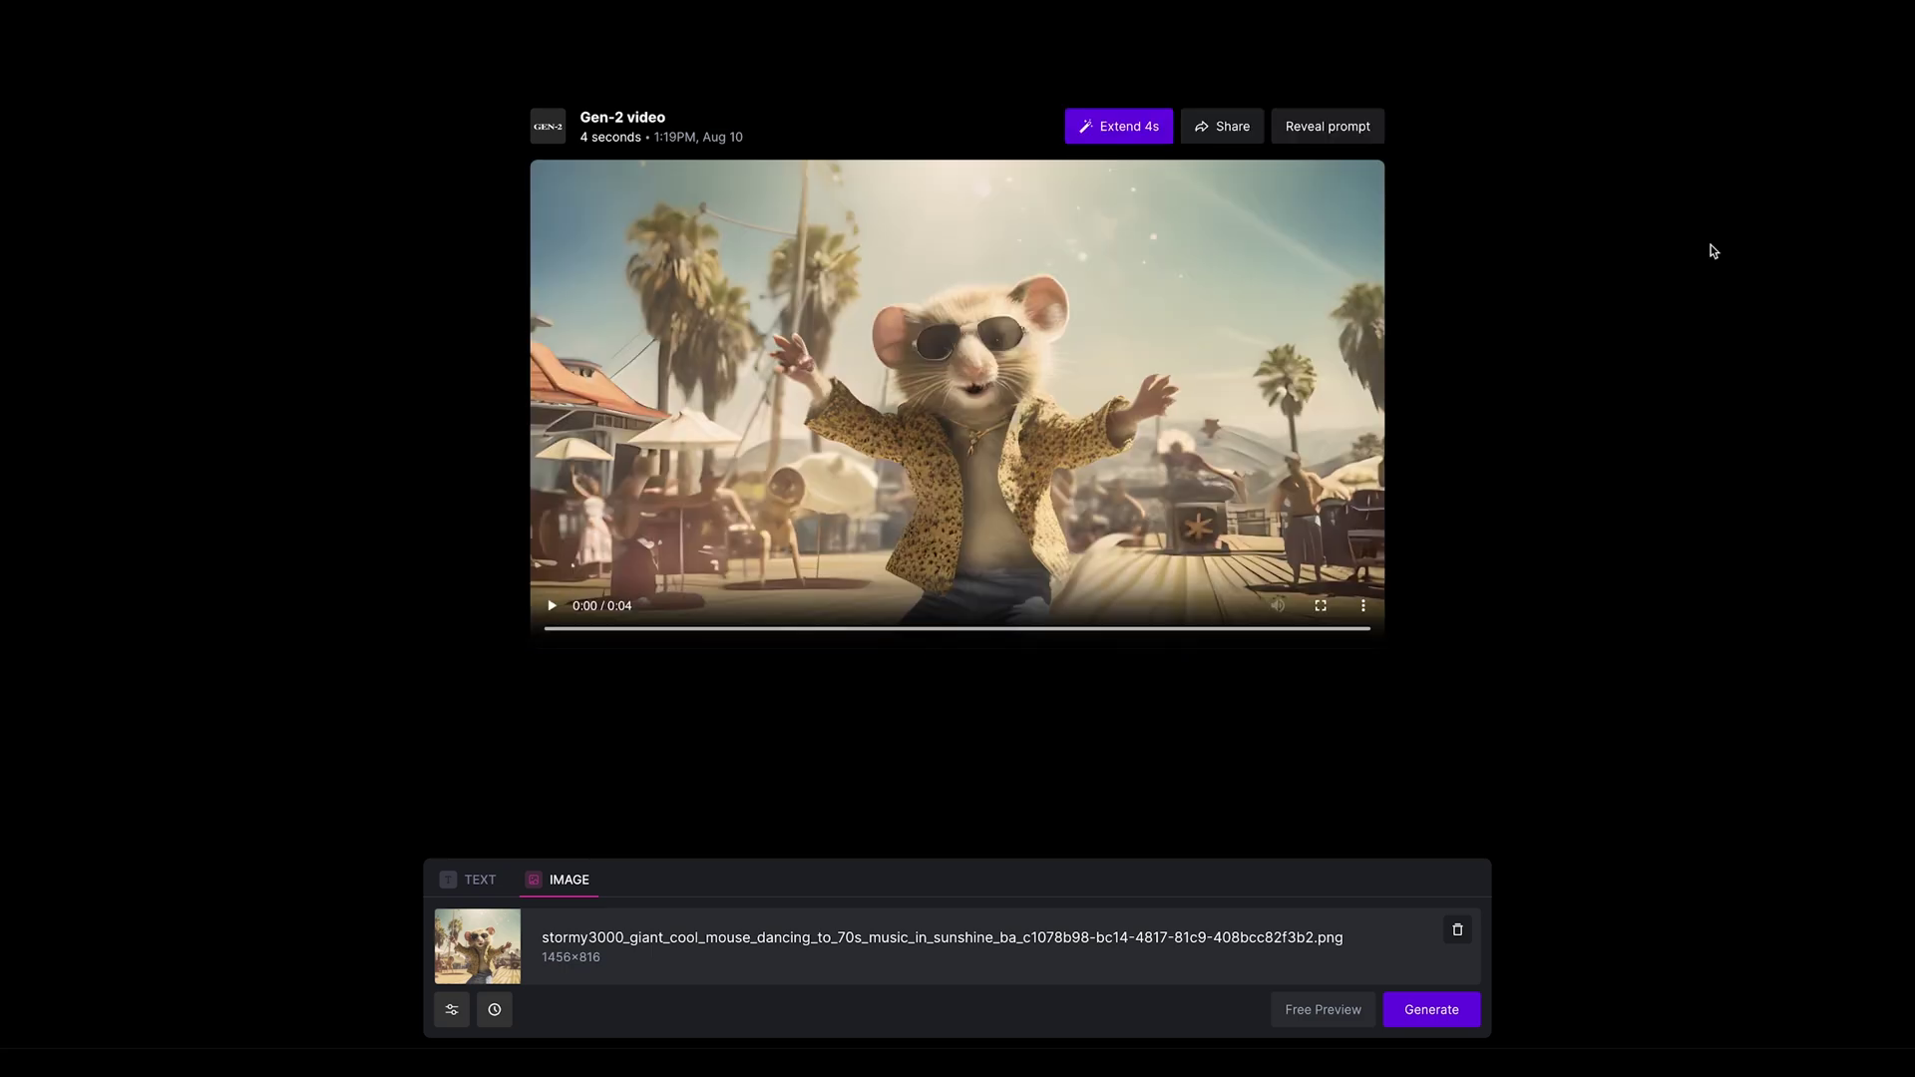
Step: Play the 4-second mouse clip, extend it by 4 seconds, and play the 8-second result
{"action": "left_click", "coordinate": [549, 606]}
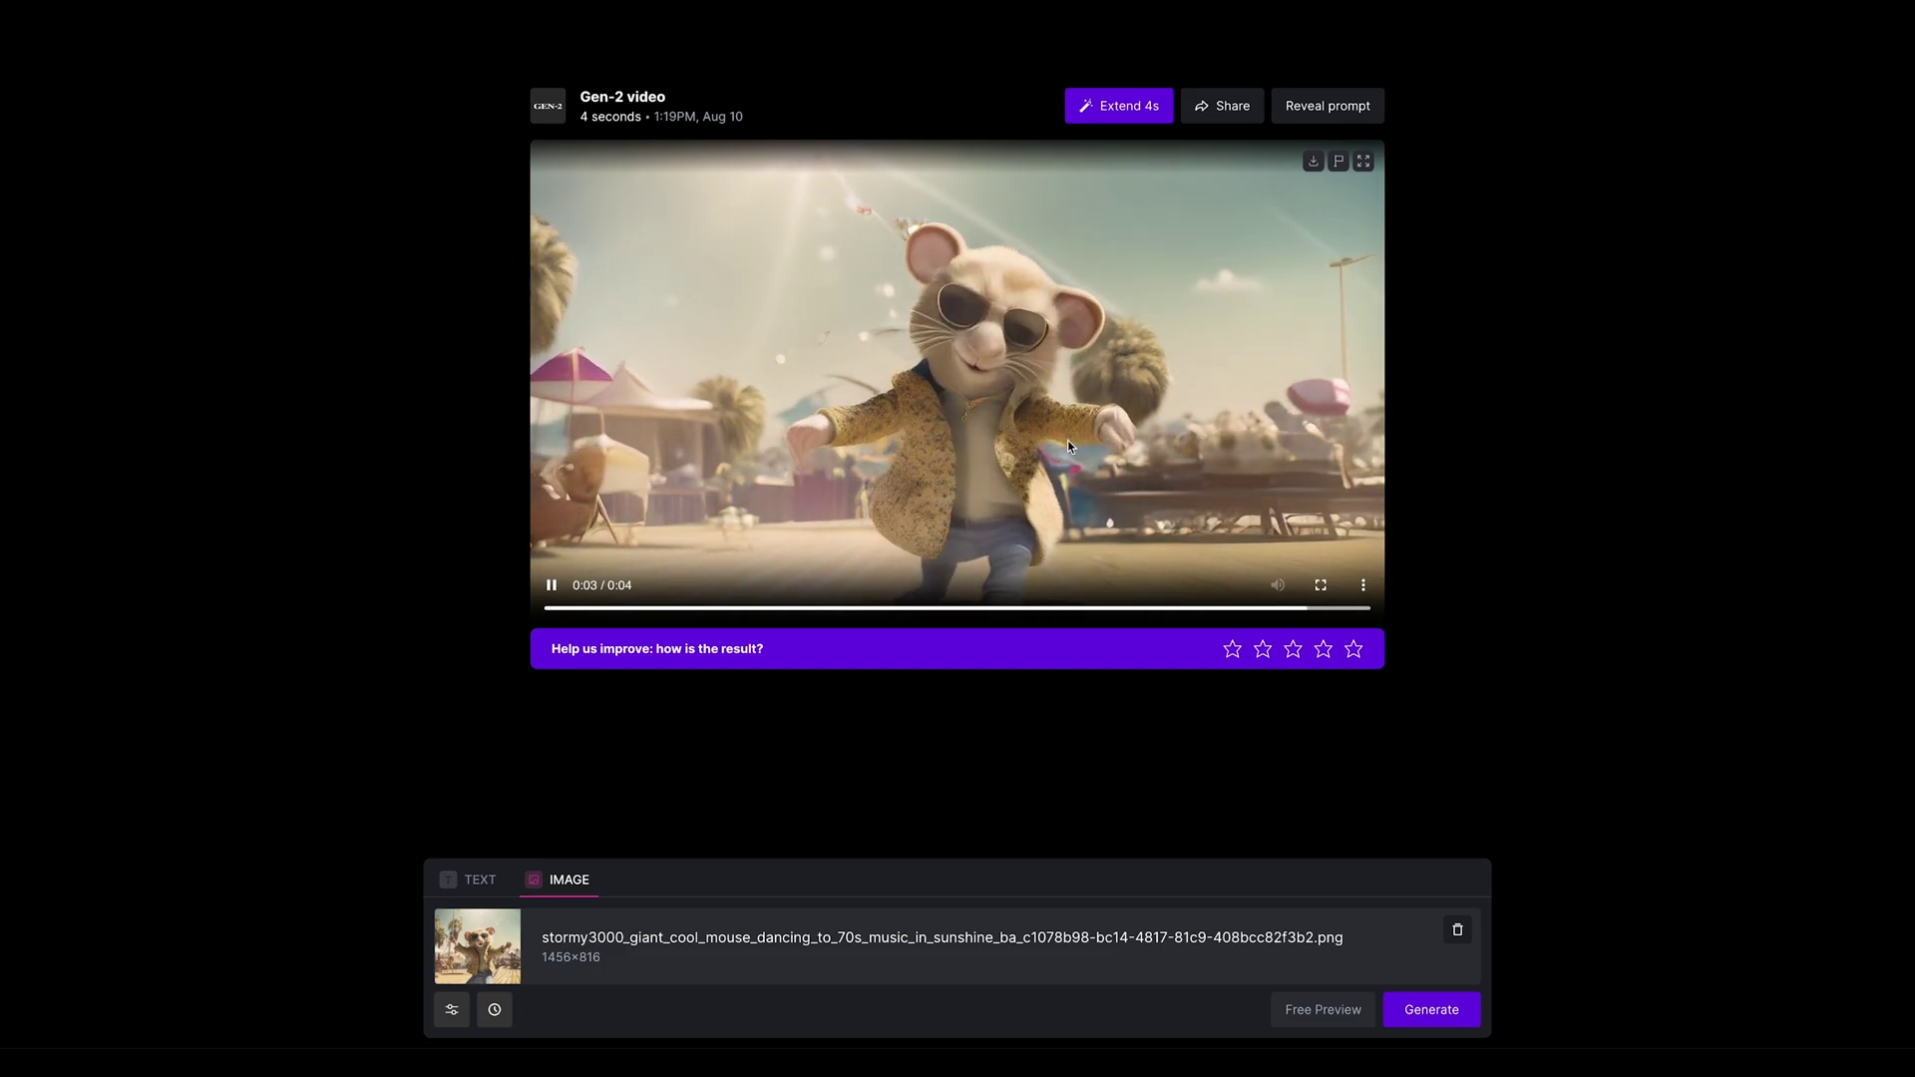
{"action": "left_click", "coordinate": [1121, 110]}
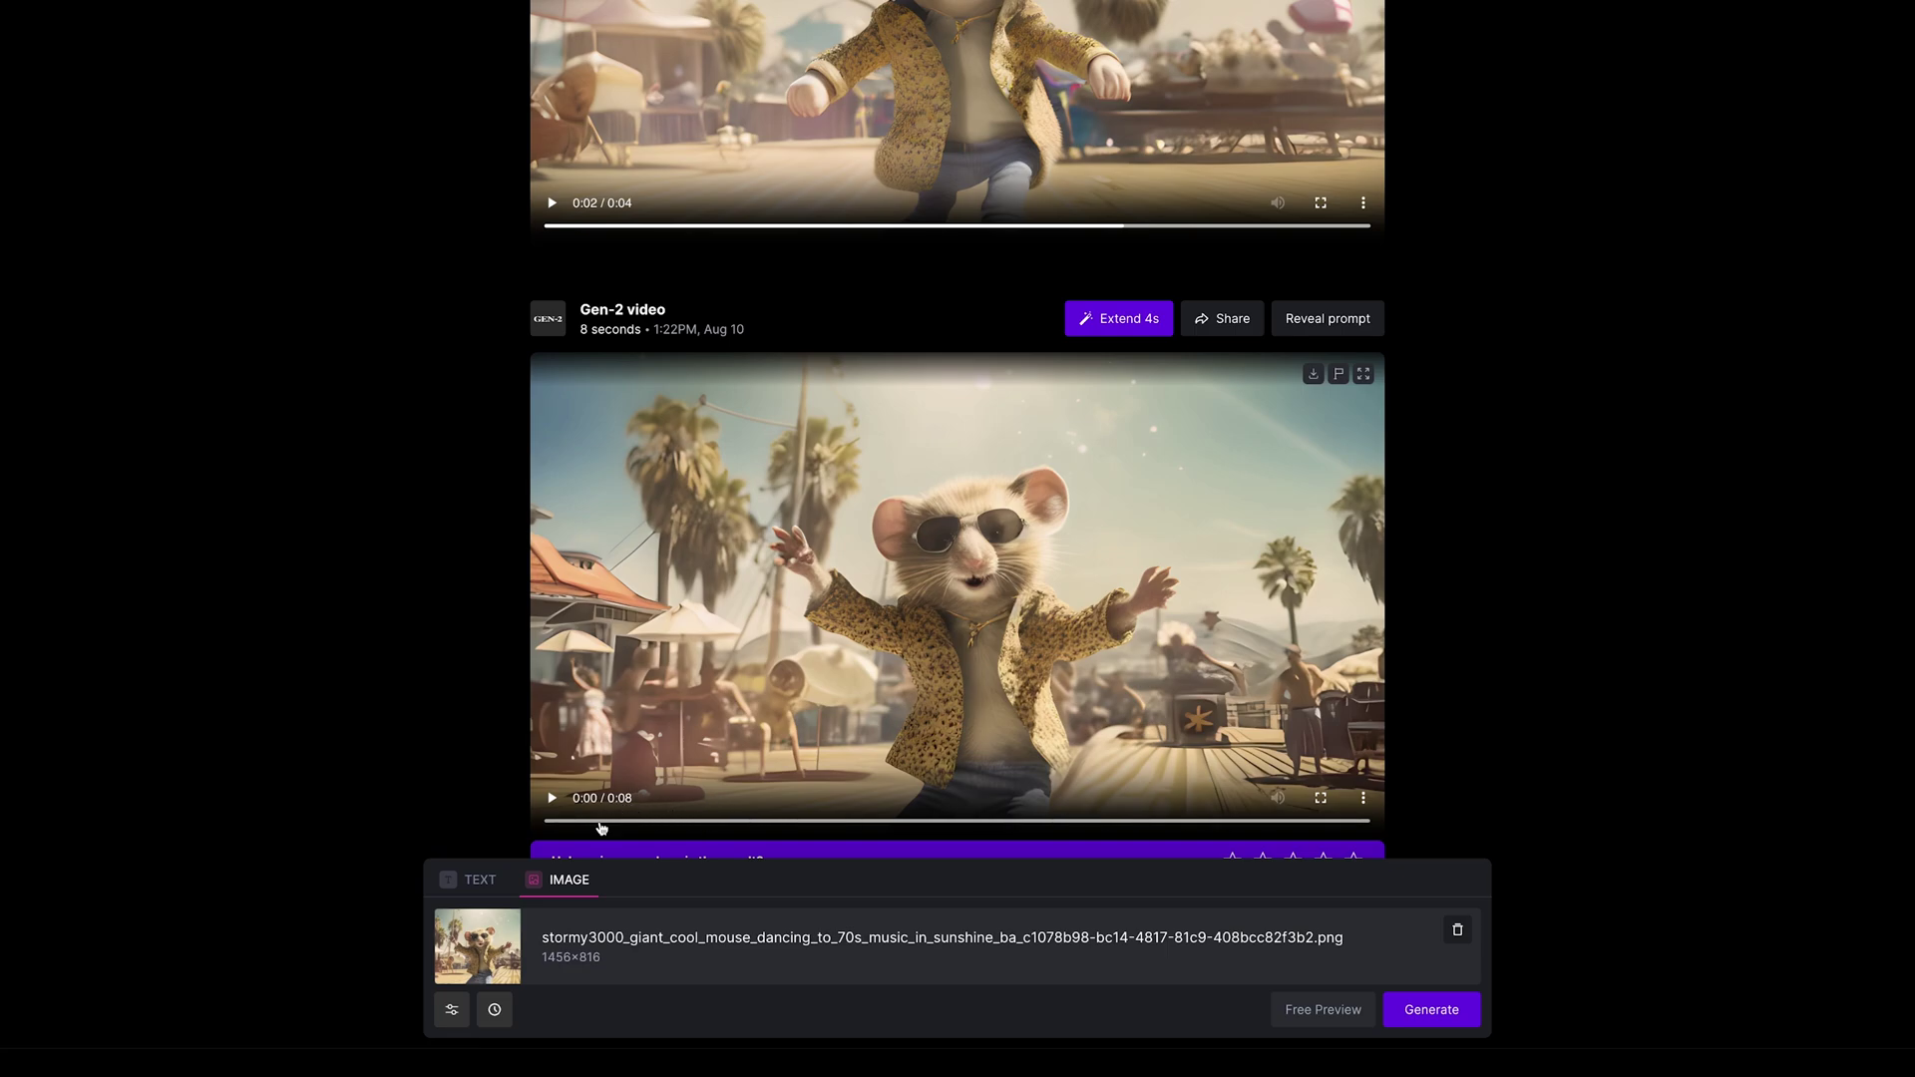
{"action": "left_click", "coordinate": [551, 799]}
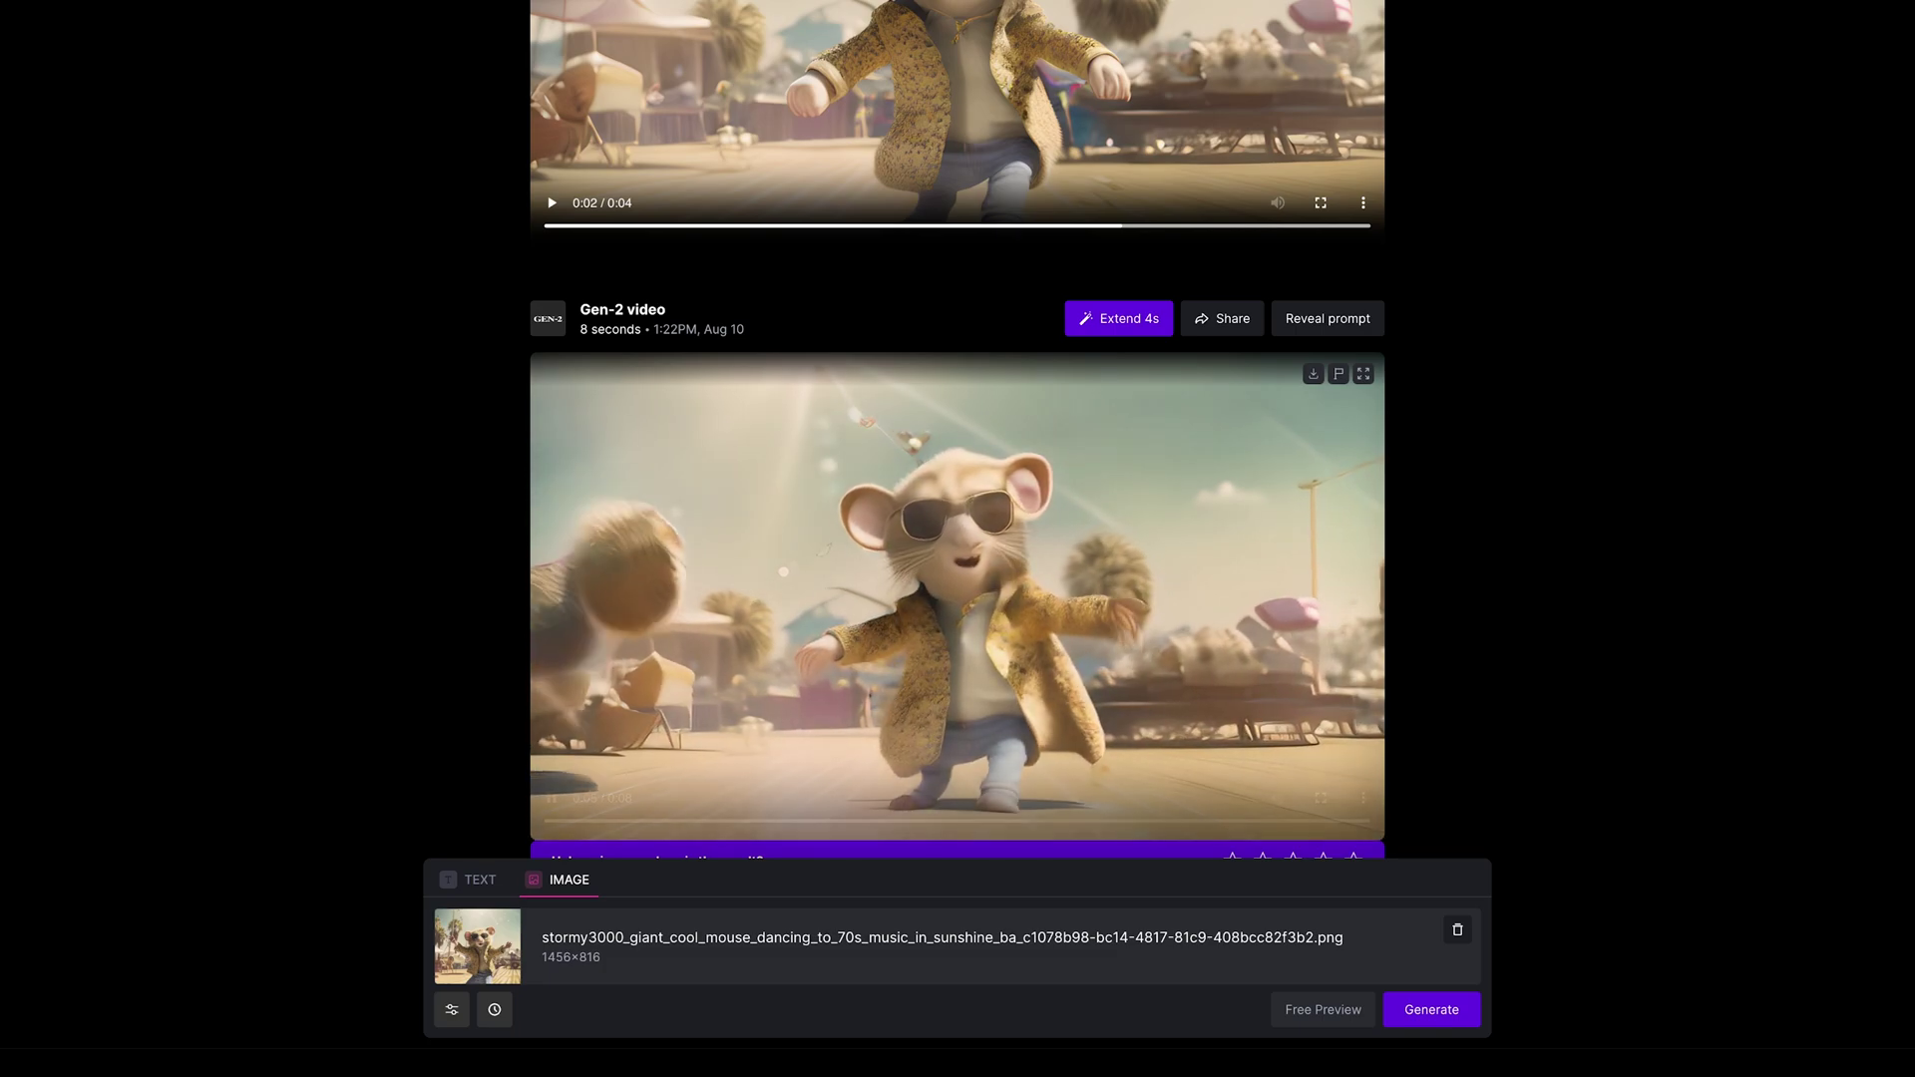
Step: Extend the mouse clip to 12 seconds and generate a 4-second video from the overgrown city image
{"action": "scroll", "coordinate": [840, 733], "scroll_direction": "down", "scroll_amount": 1}
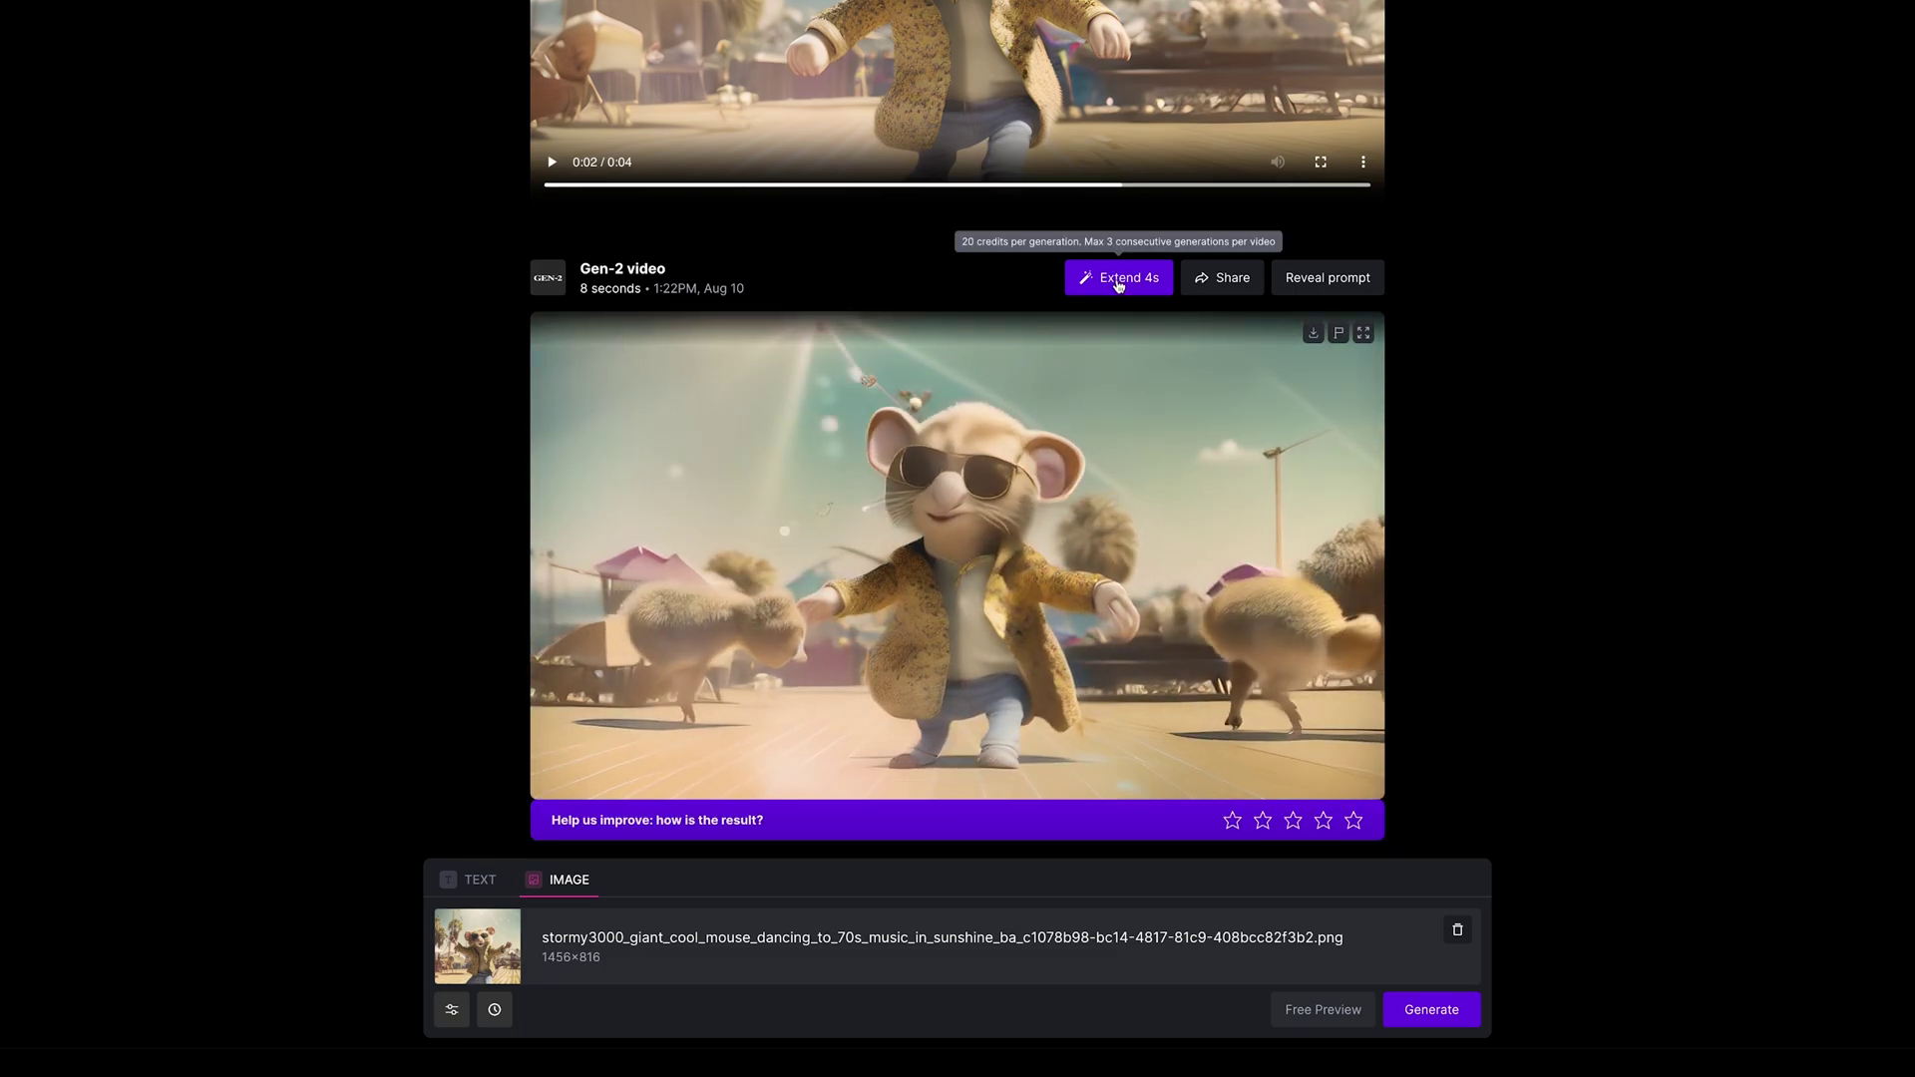
{"action": "left_click", "coordinate": [1118, 278]}
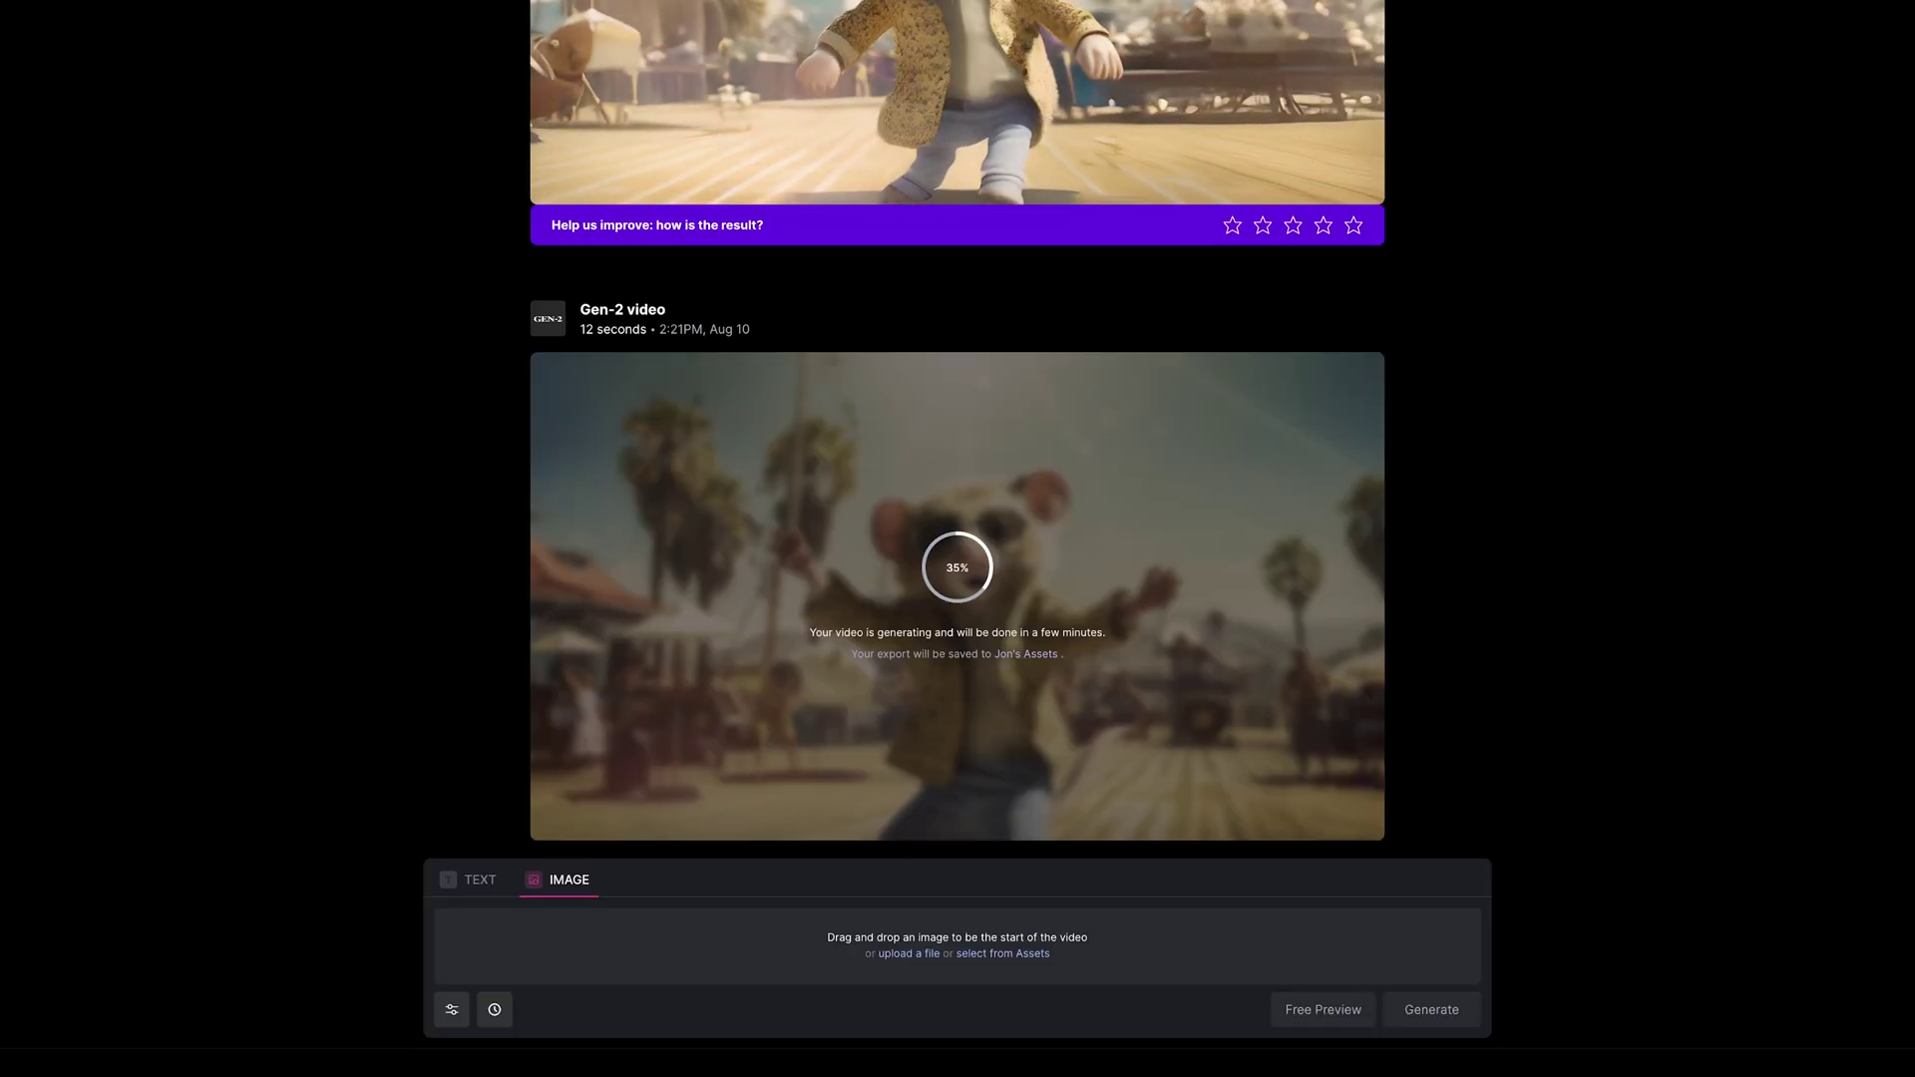
{"action": "left_click_drag", "start_coordinate": [957, 858], "coordinate": [877, 887]}
{"action": "left_click", "coordinate": [1423, 1010]}
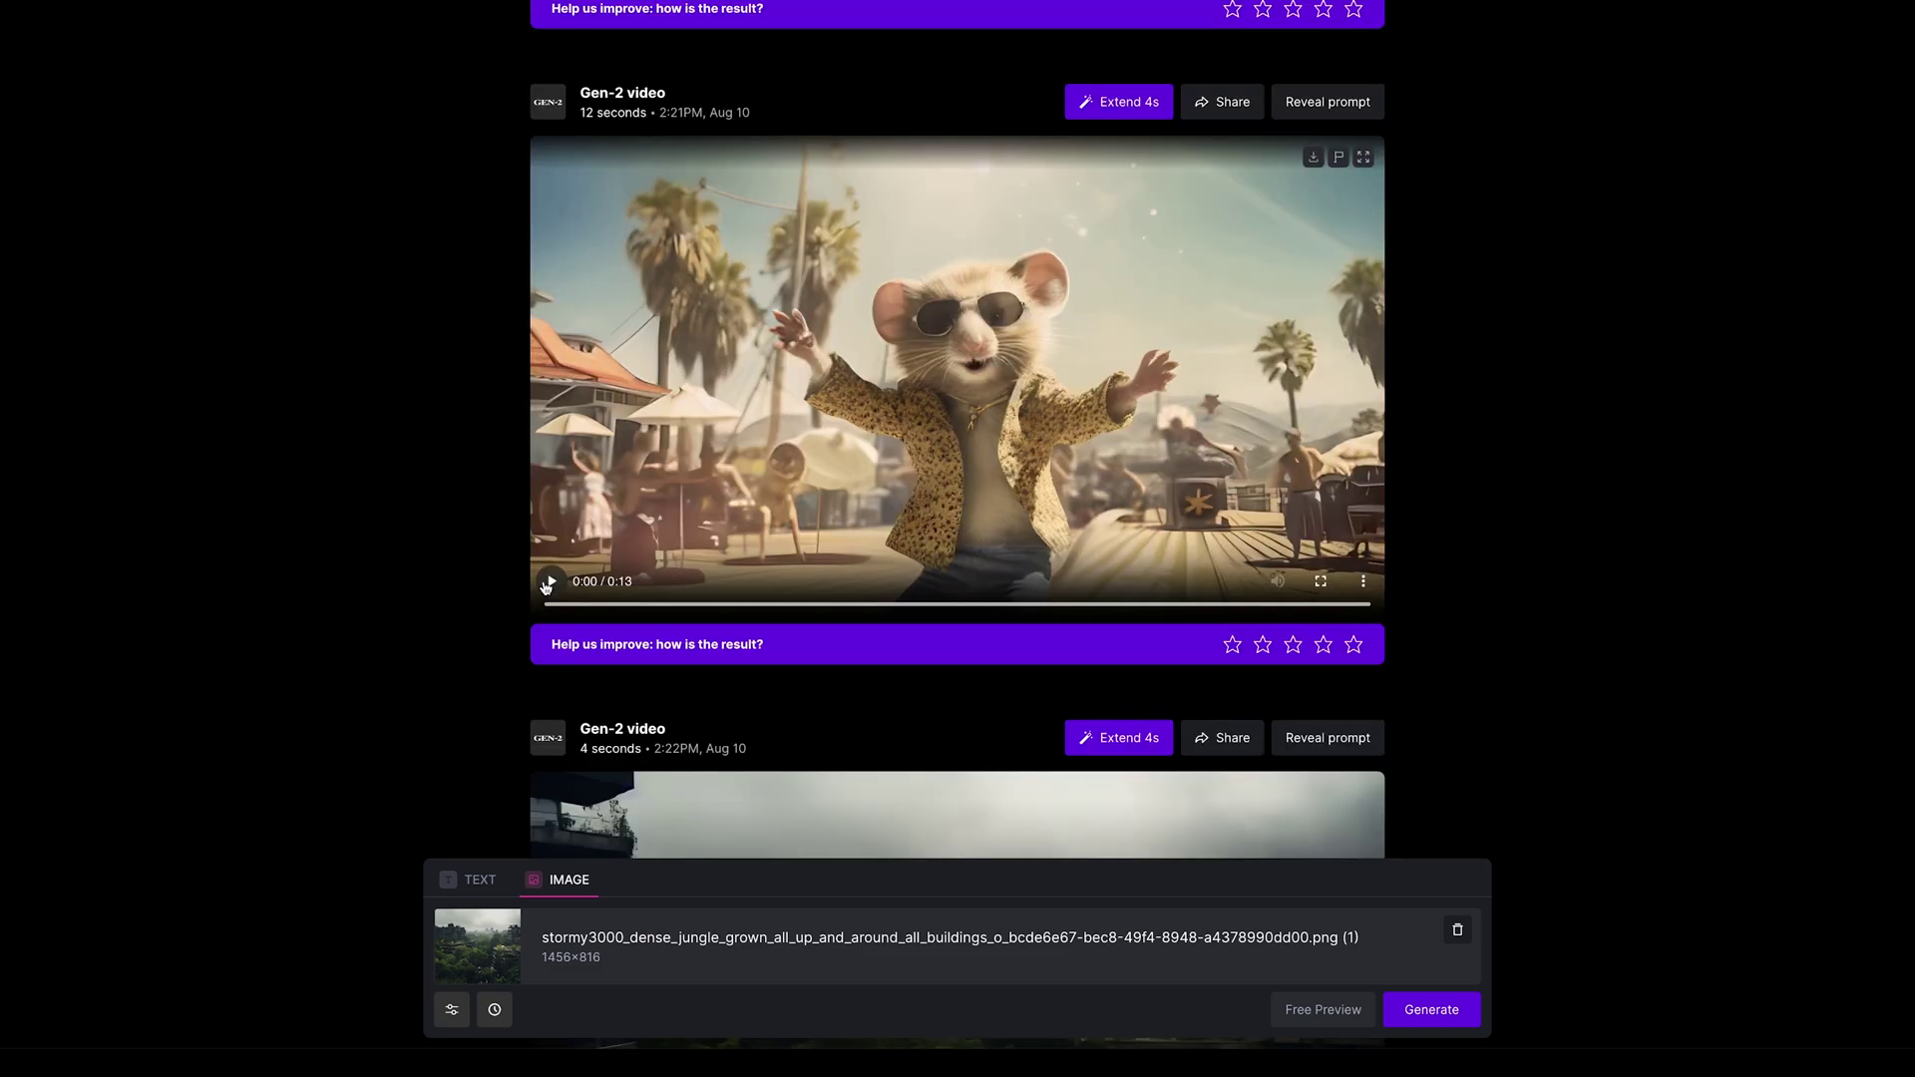
Step: Play the 12-second mouse video and extend it by 4 seconds to 16 seconds
{"action": "left_click", "coordinate": [550, 582]}
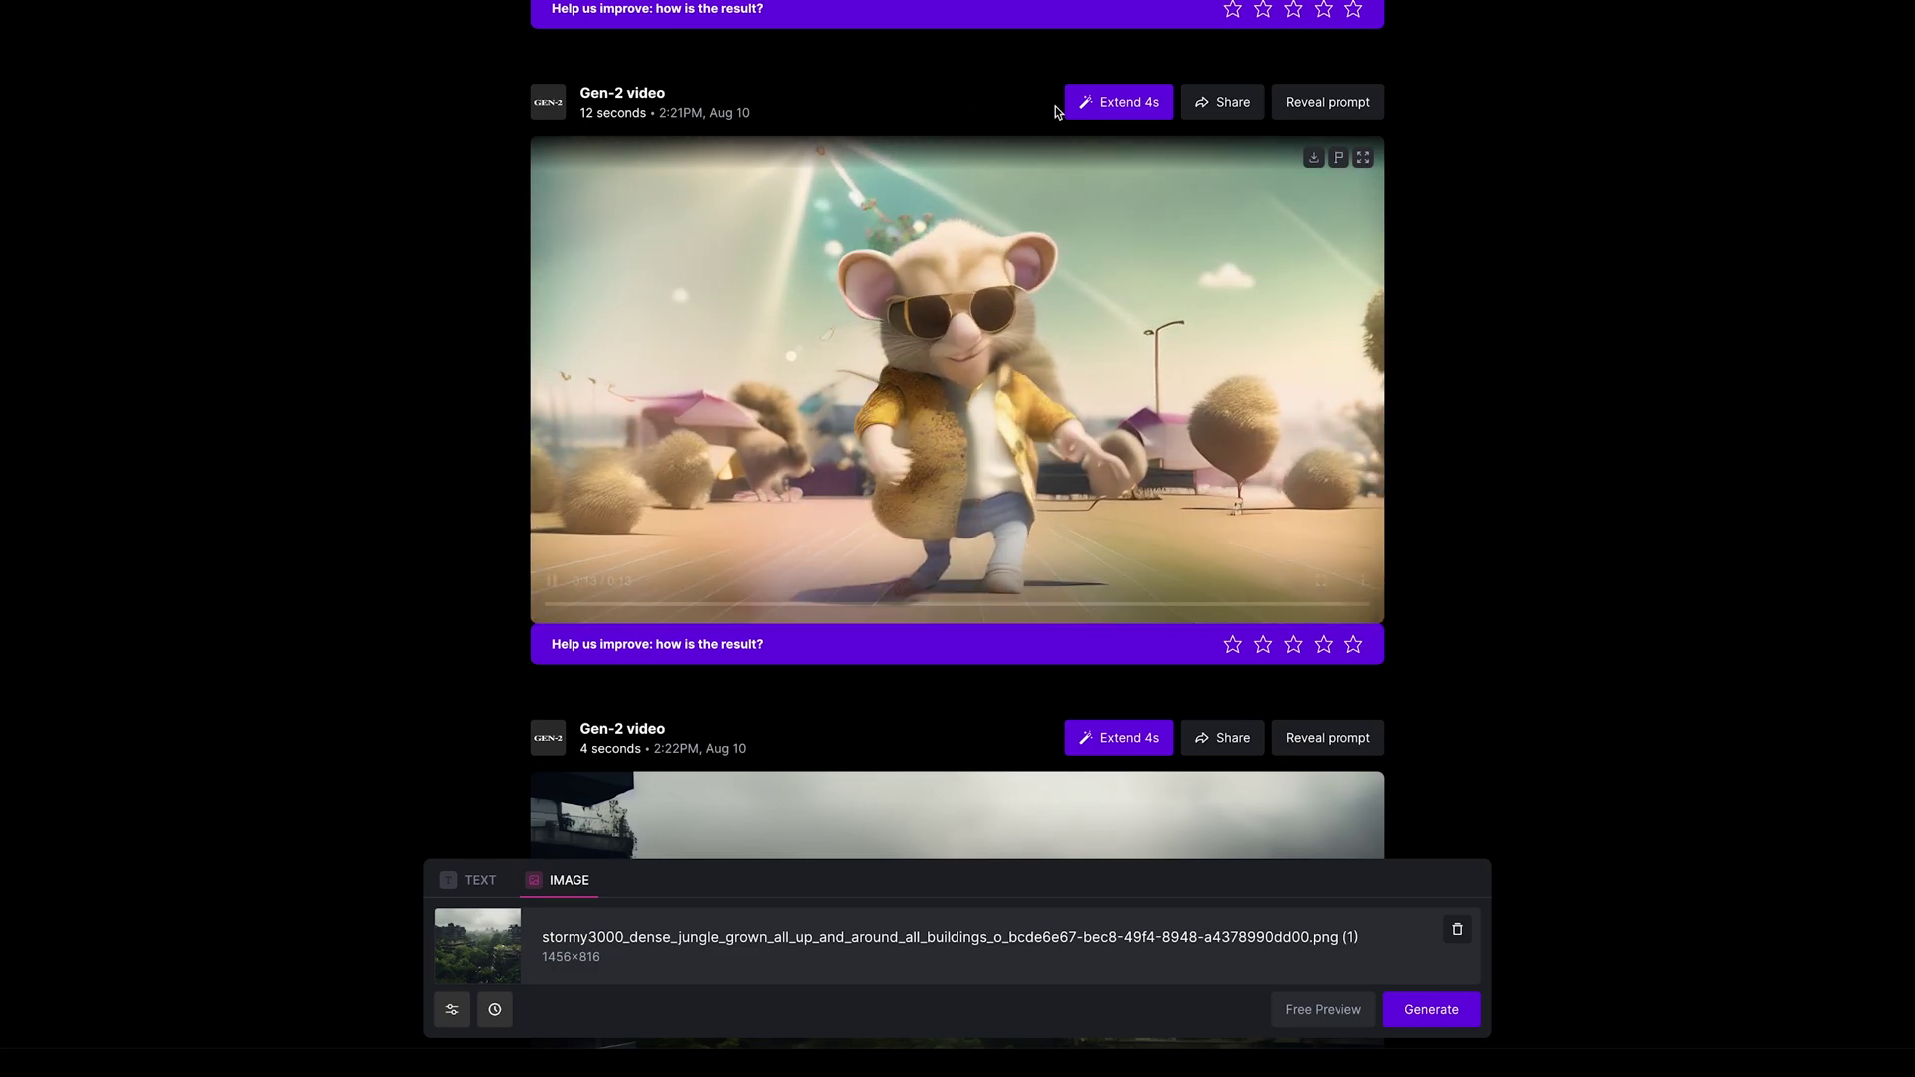
{"action": "left_click", "coordinate": [1112, 102]}
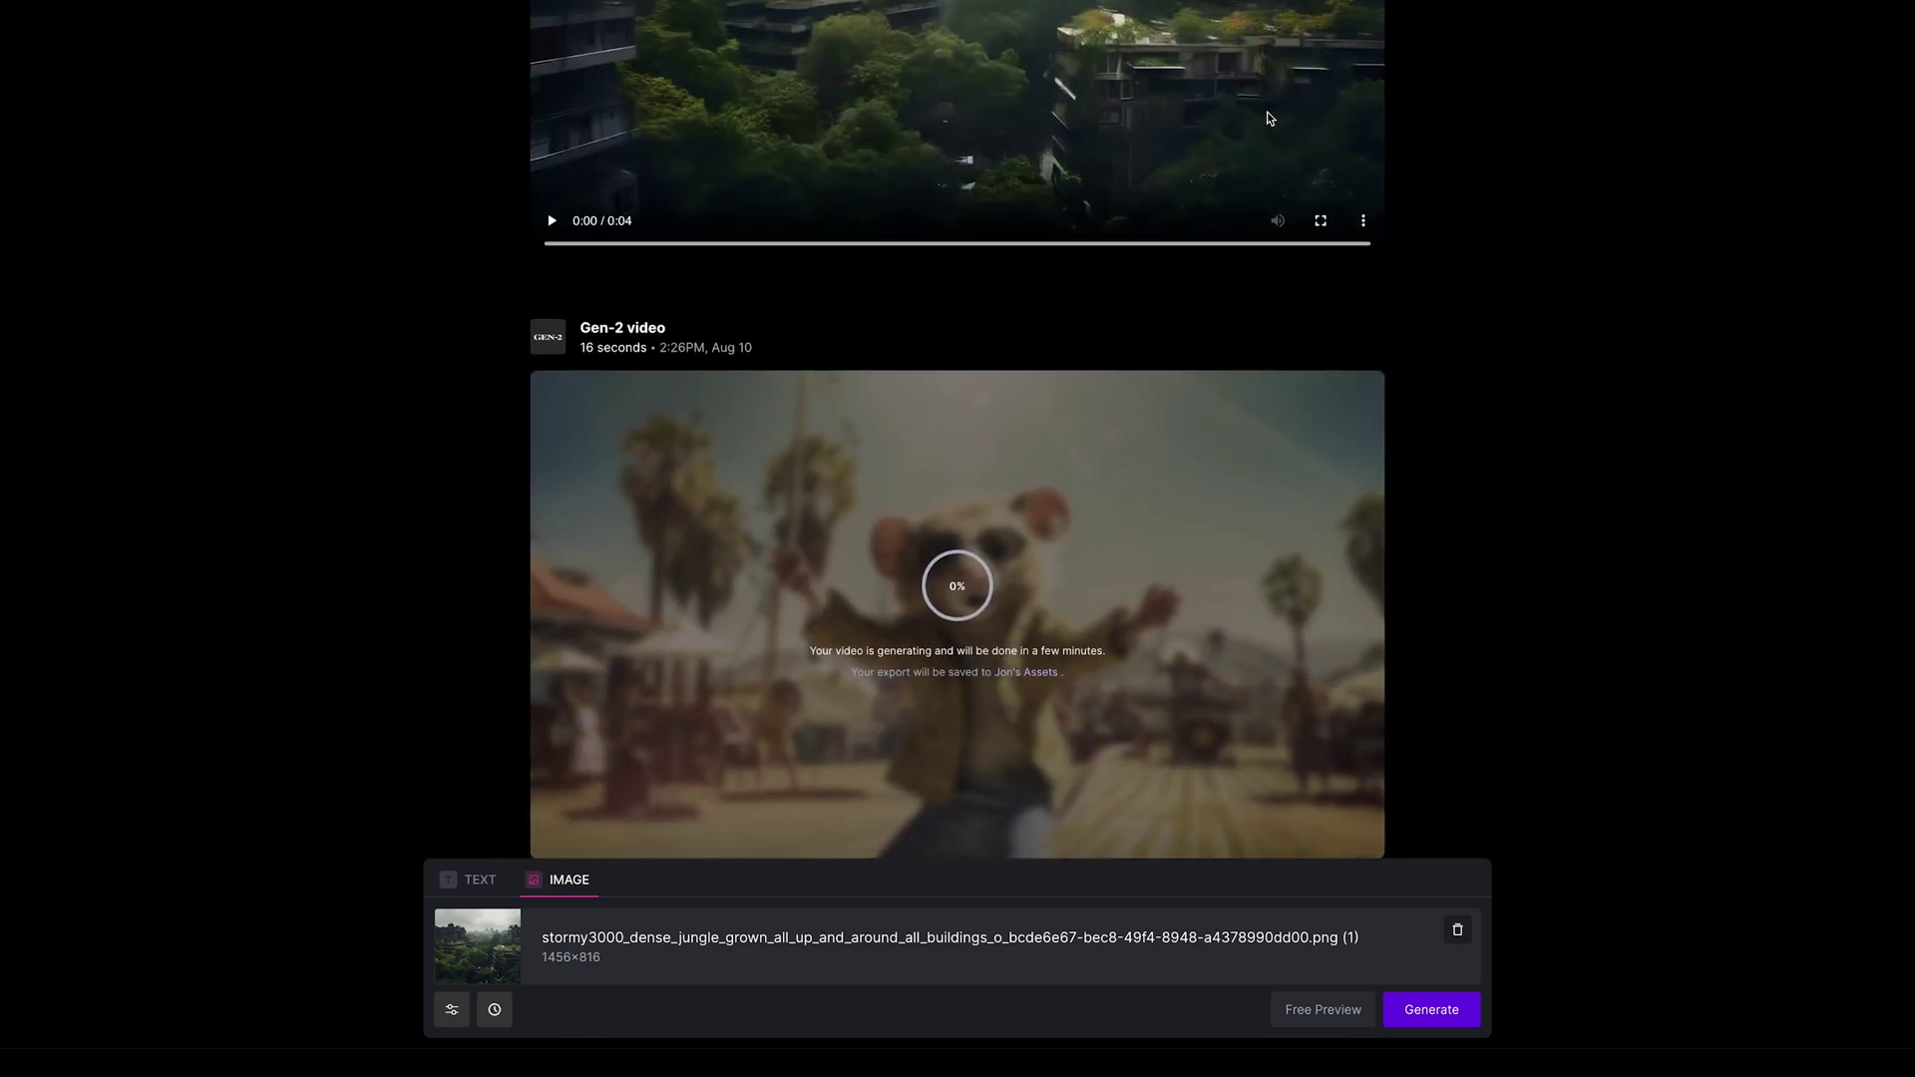
{"action": "scroll", "coordinate": [1518, 393], "scroll_direction": "up", "scroll_amount": 10}
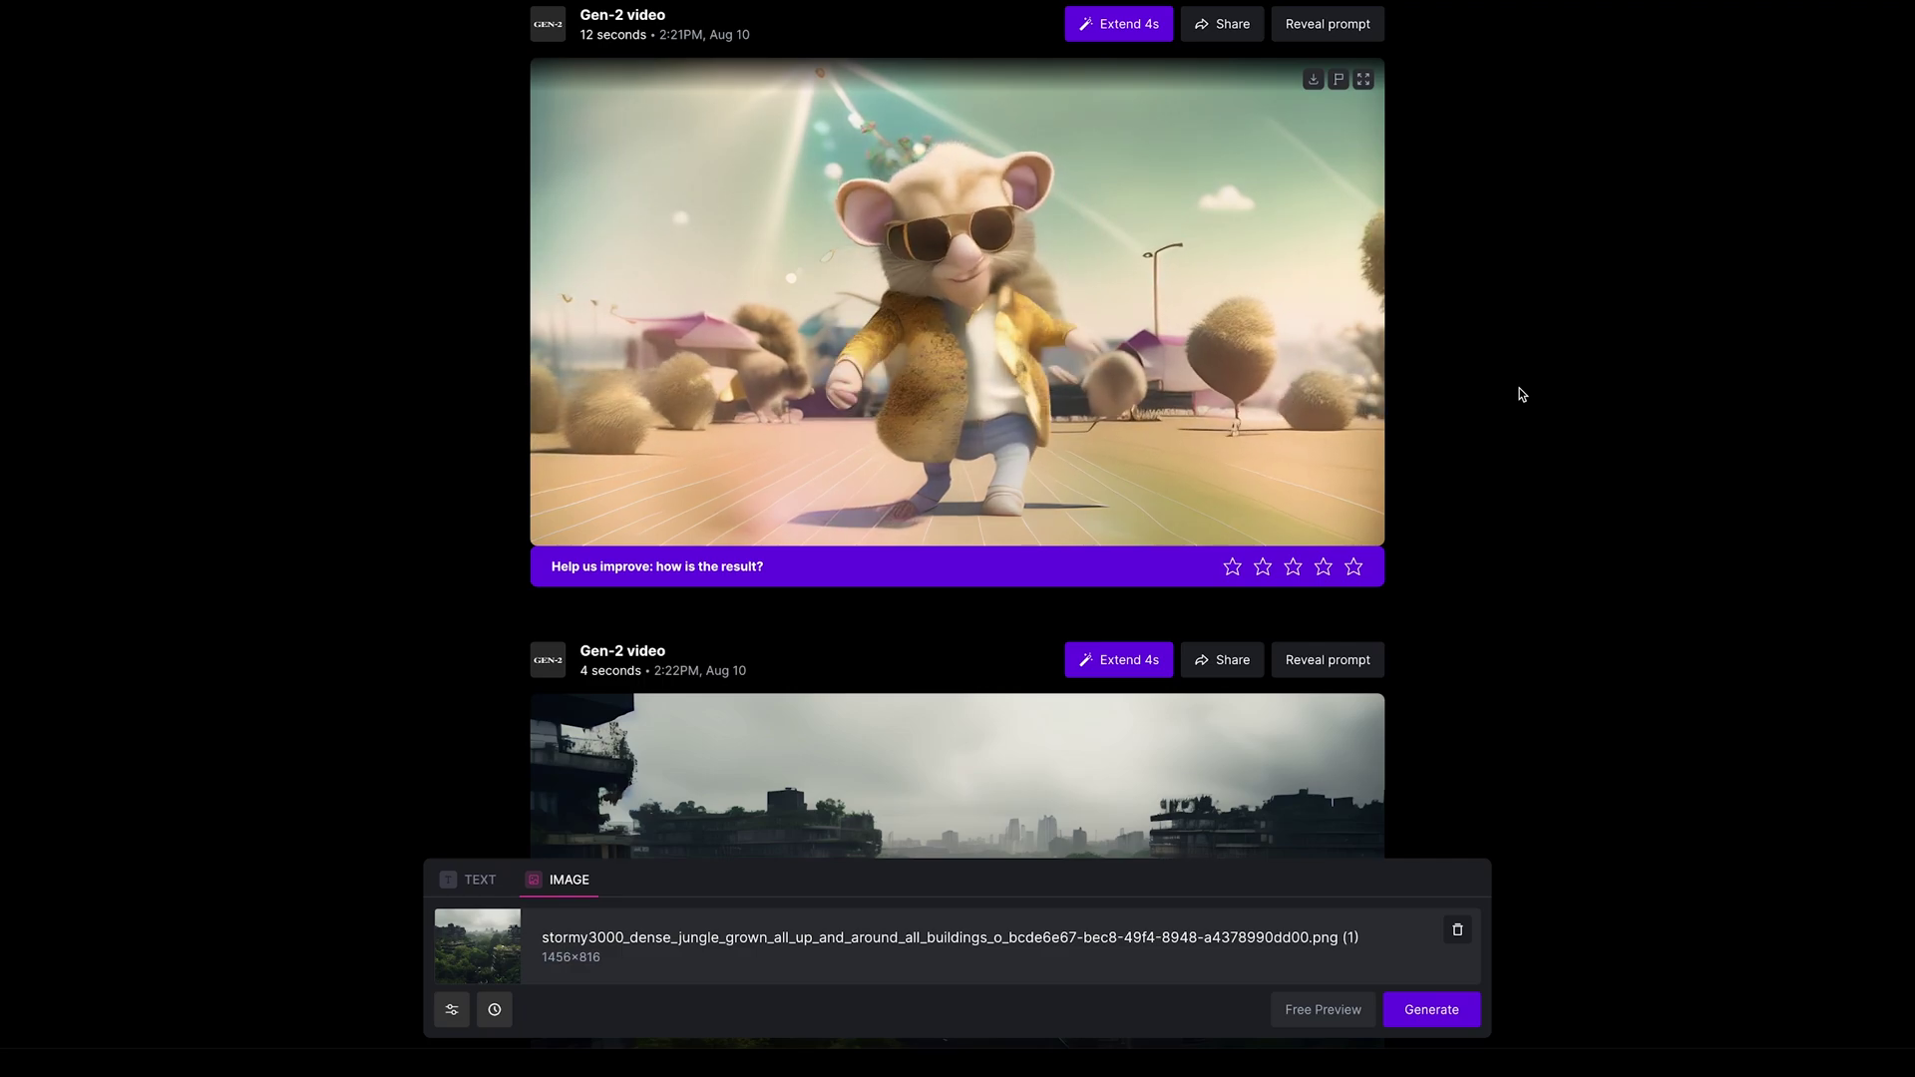
Step: Play the 4-second jungle city clip, then scroll down to the finished 16-second mouse video
{"action": "scroll", "coordinate": [560, 614], "scroll_direction": "down", "scroll_amount": 5}
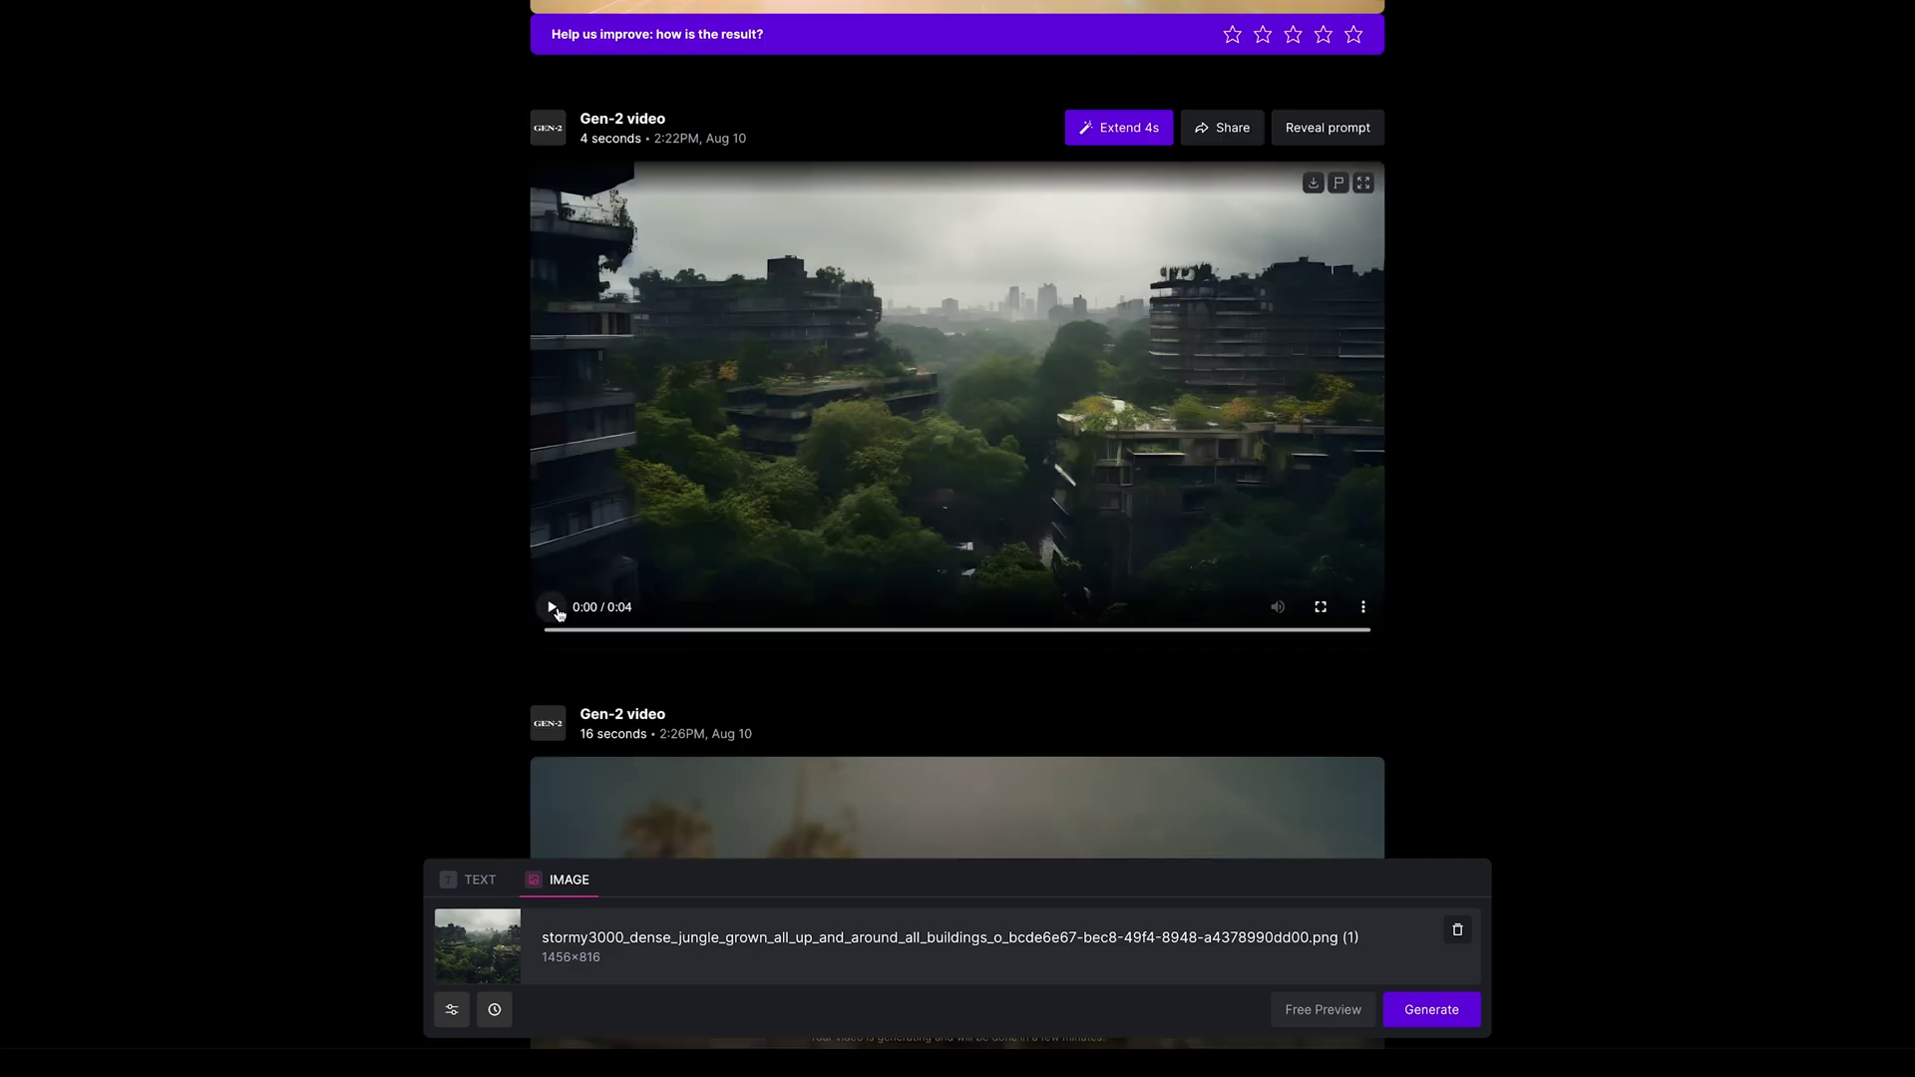
{"action": "left_click", "coordinate": [553, 609]}
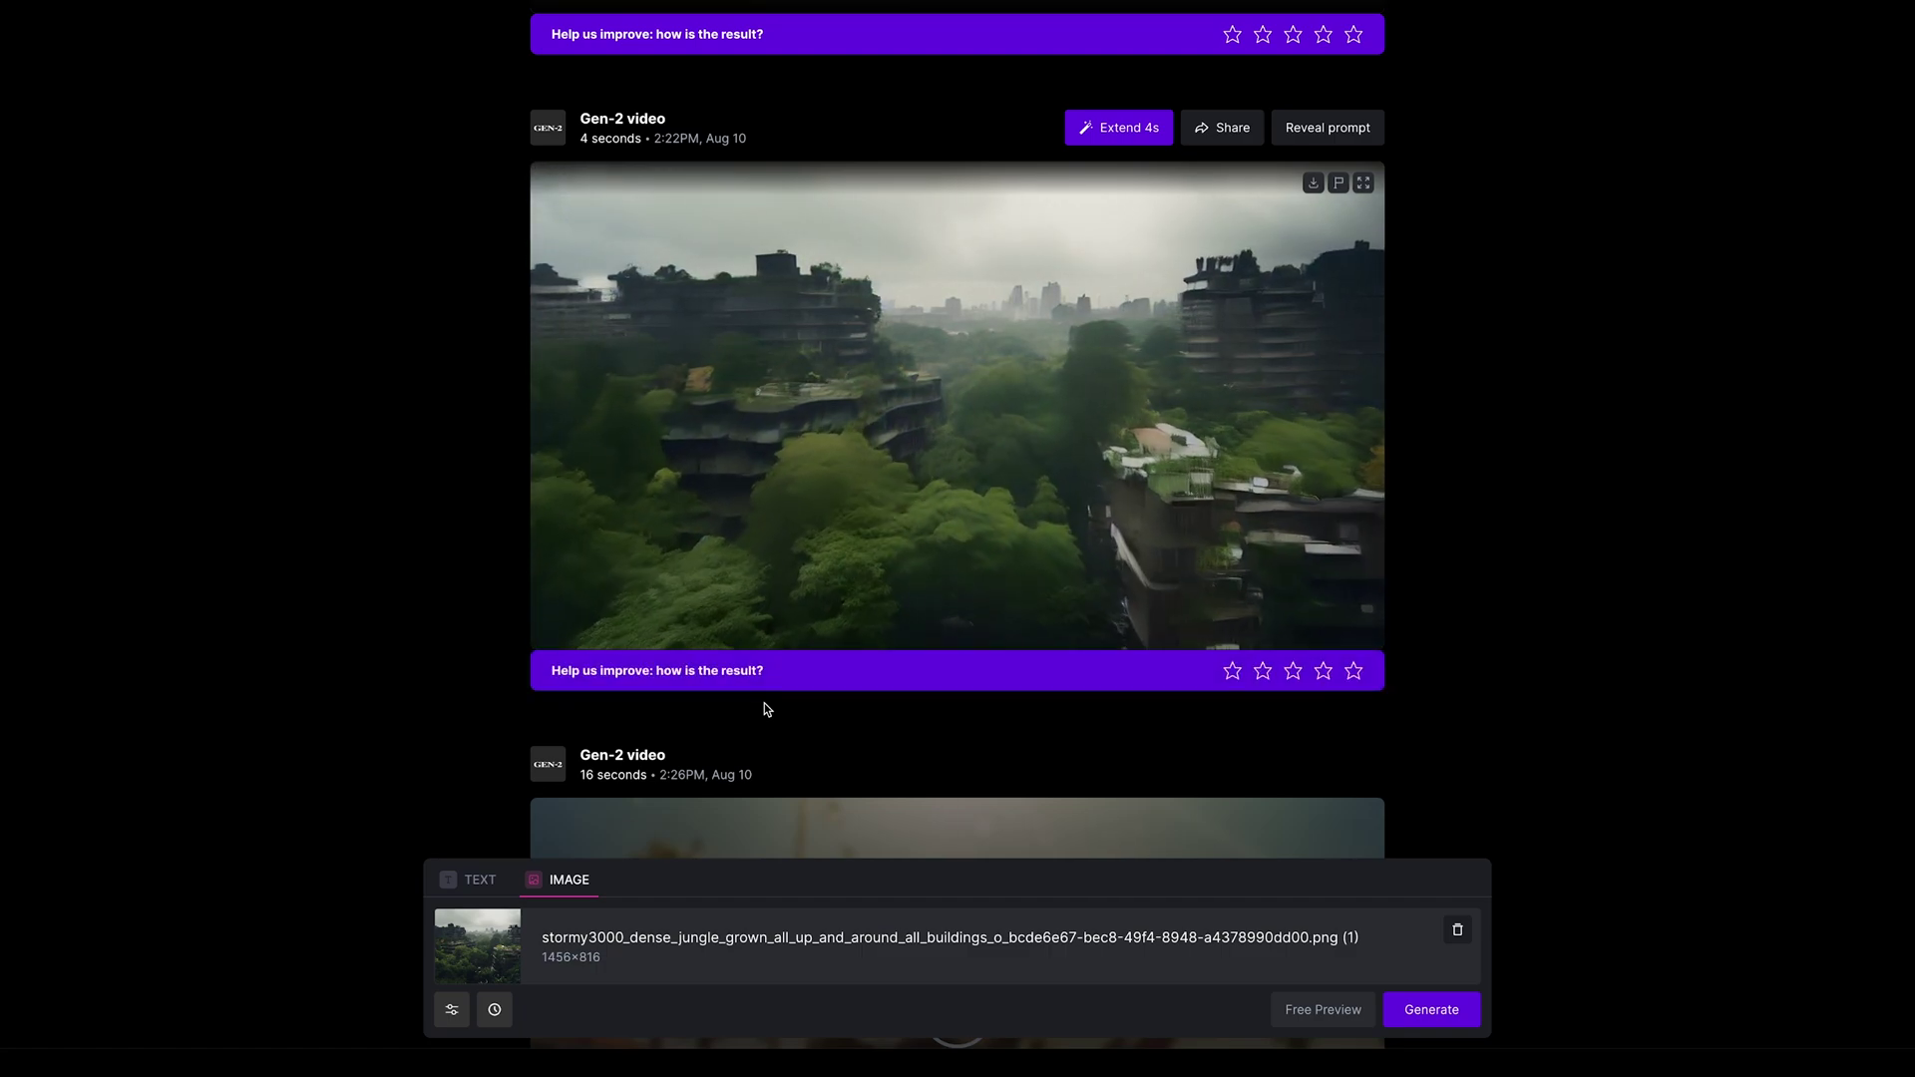
{"action": "mouse_move", "coordinate": [1034, 467]}
{"action": "scroll", "coordinate": [1107, 134], "scroll_direction": "down", "scroll_amount": 3}
{"action": "scroll", "coordinate": [1109, 135], "scroll_direction": "down", "scroll_amount": 7}
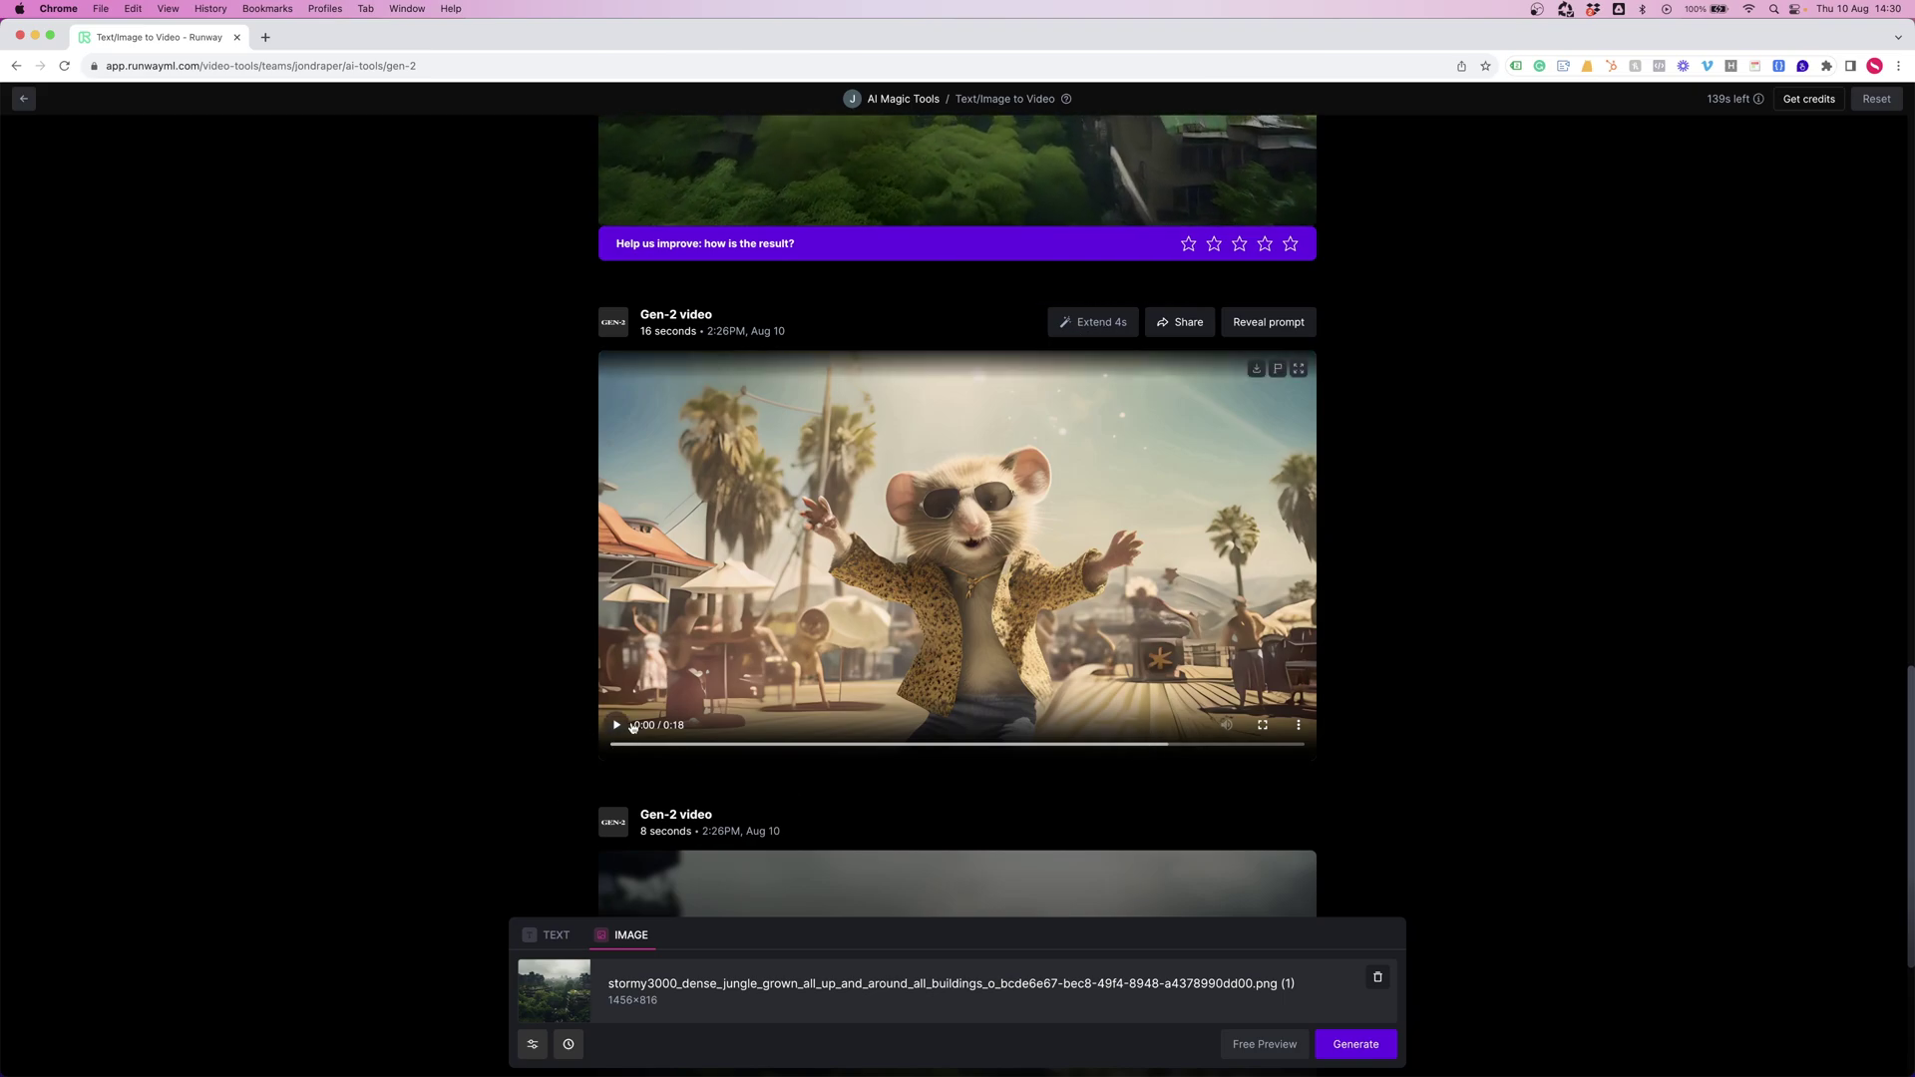
Step: Seek the 16-second mouse video to 0:13, pause it at 0:14, then resume playback
{"action": "left_click", "coordinate": [1123, 744]}
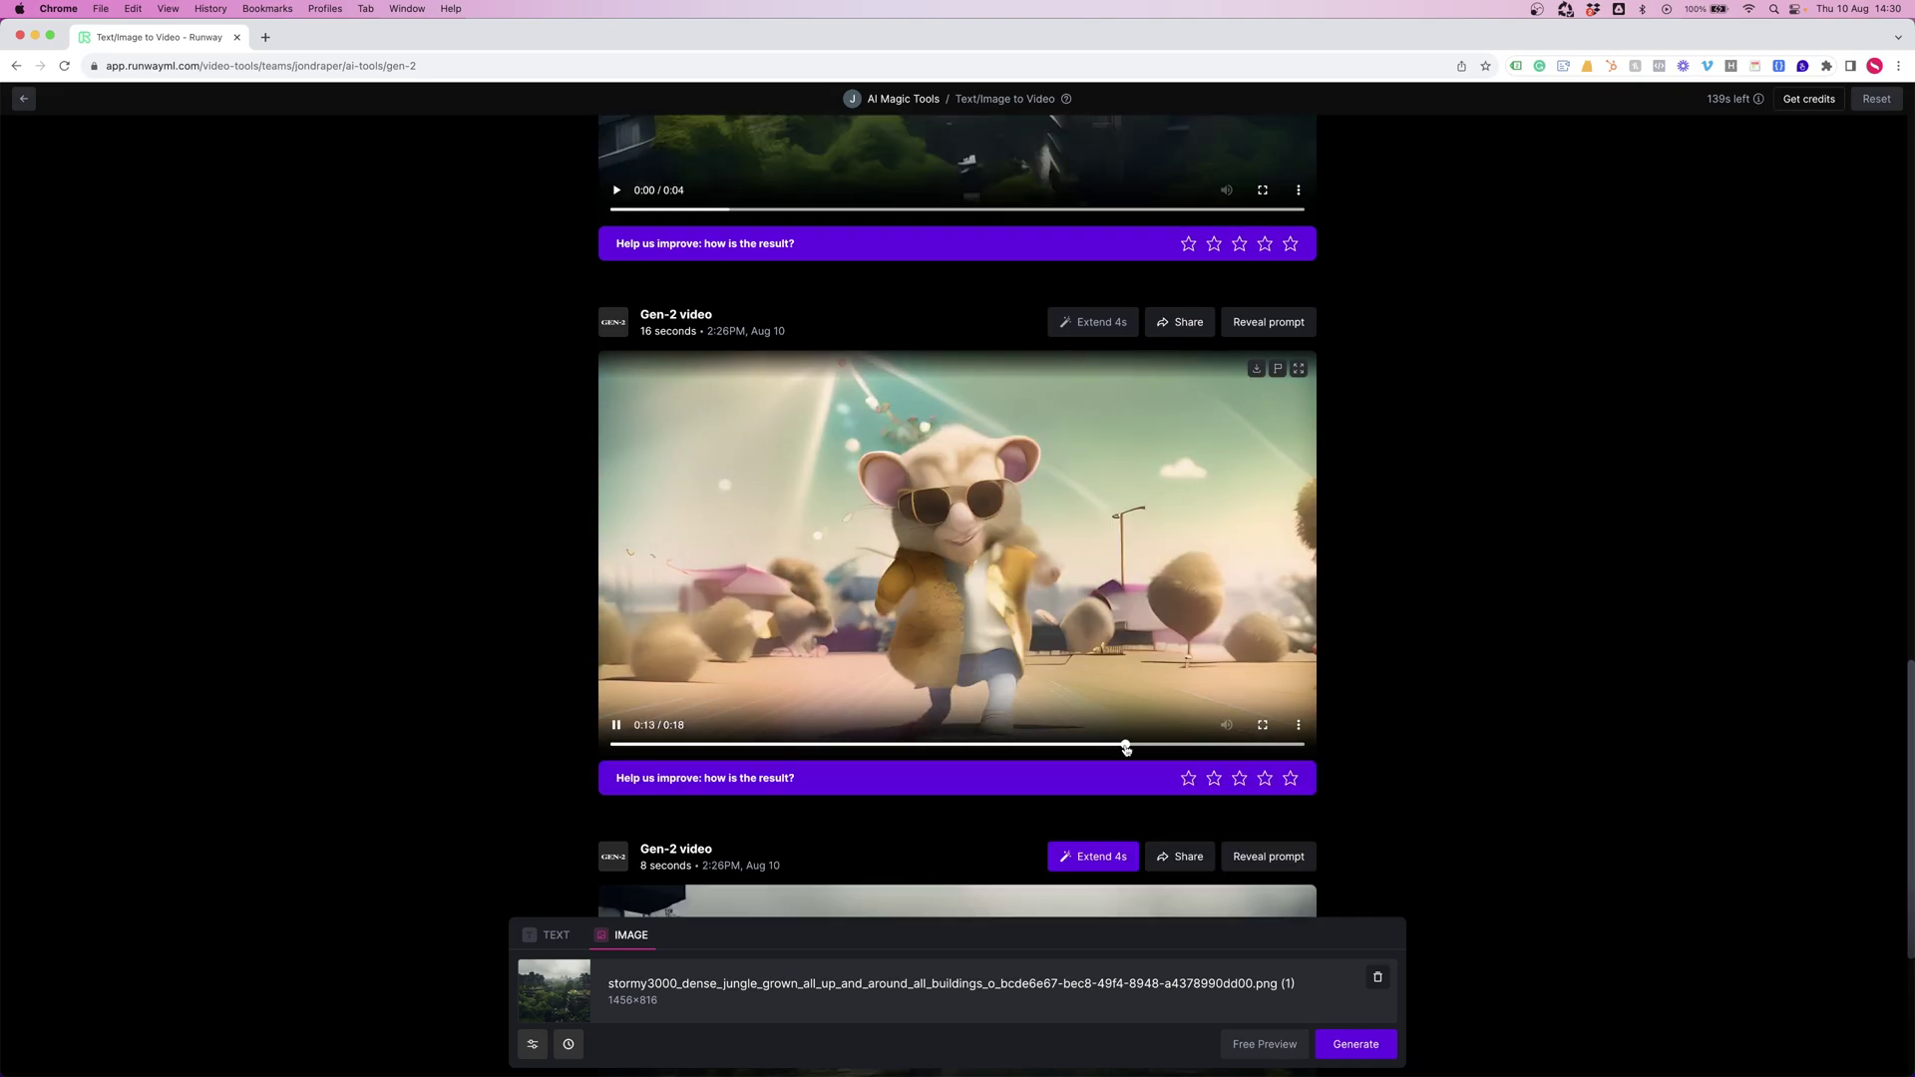
{"action": "left_click", "coordinate": [974, 690]}
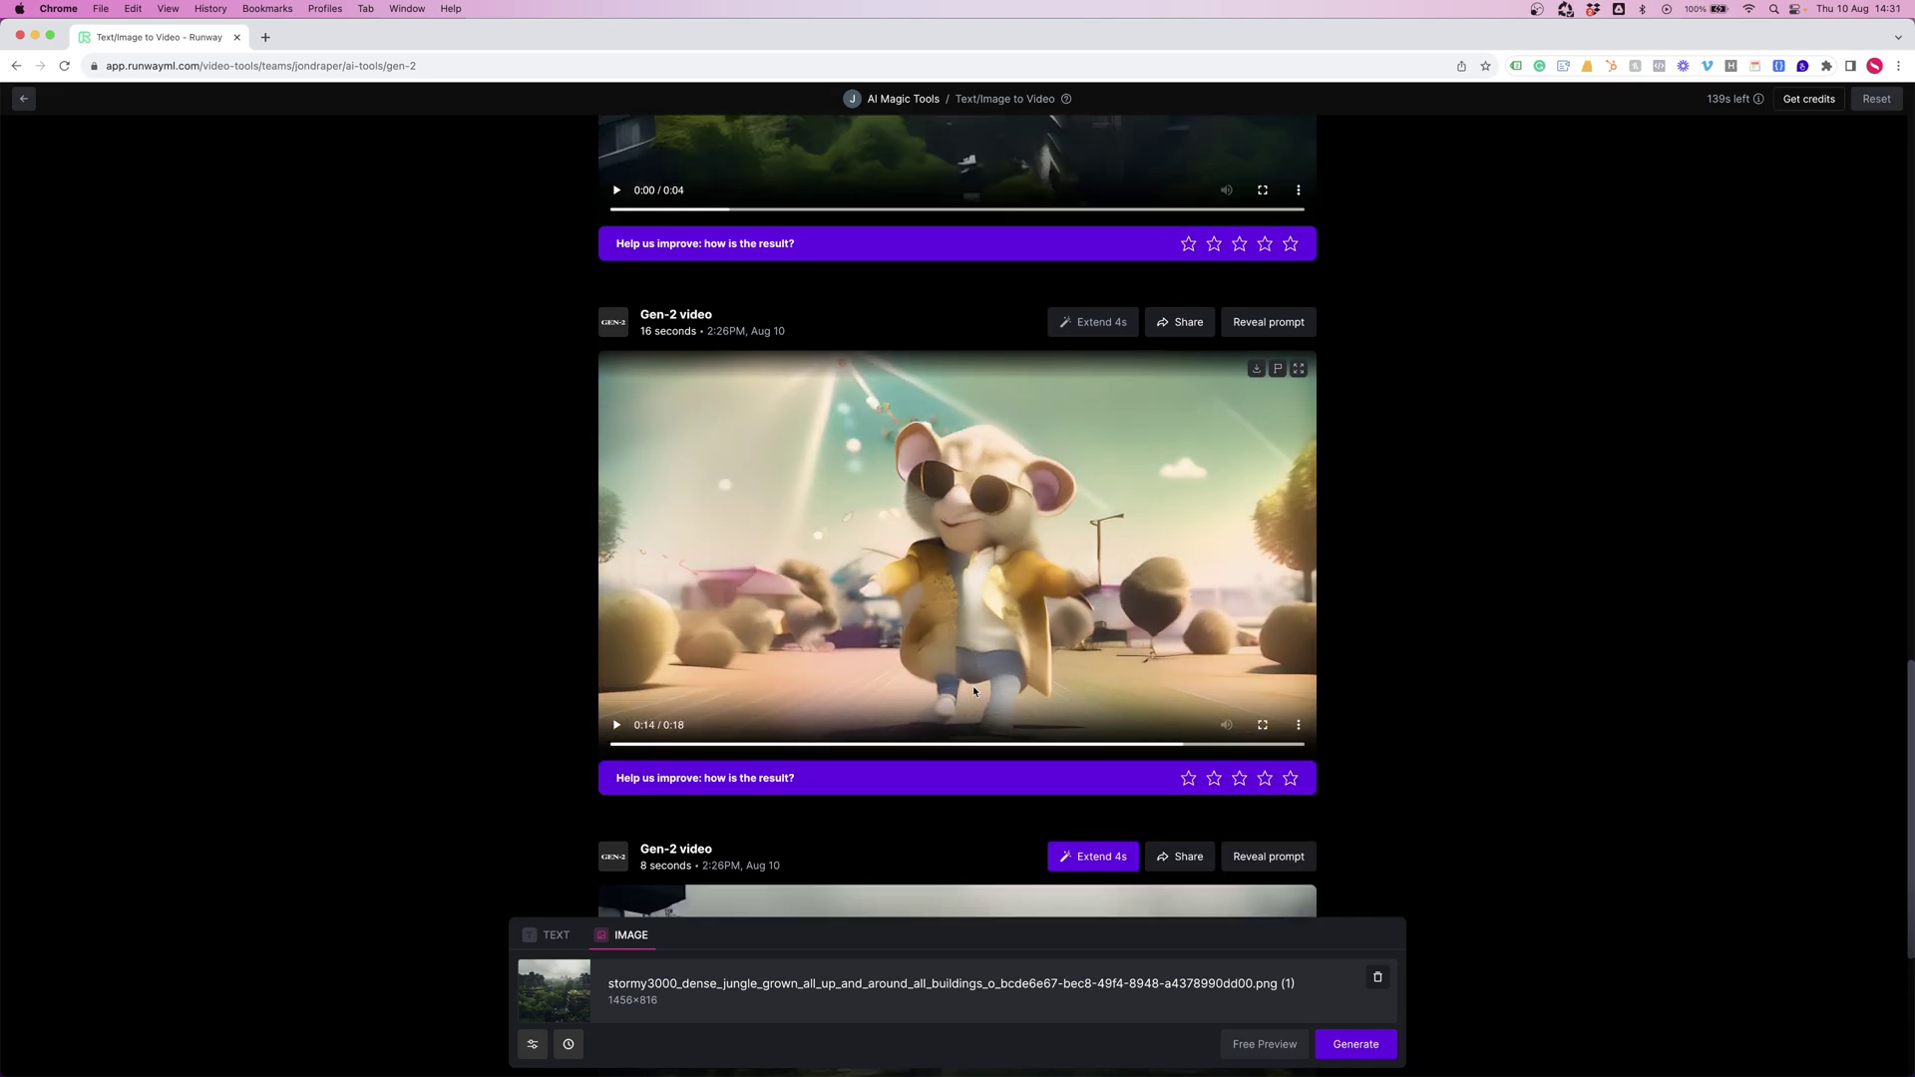
{"action": "left_click", "coordinate": [618, 726]}
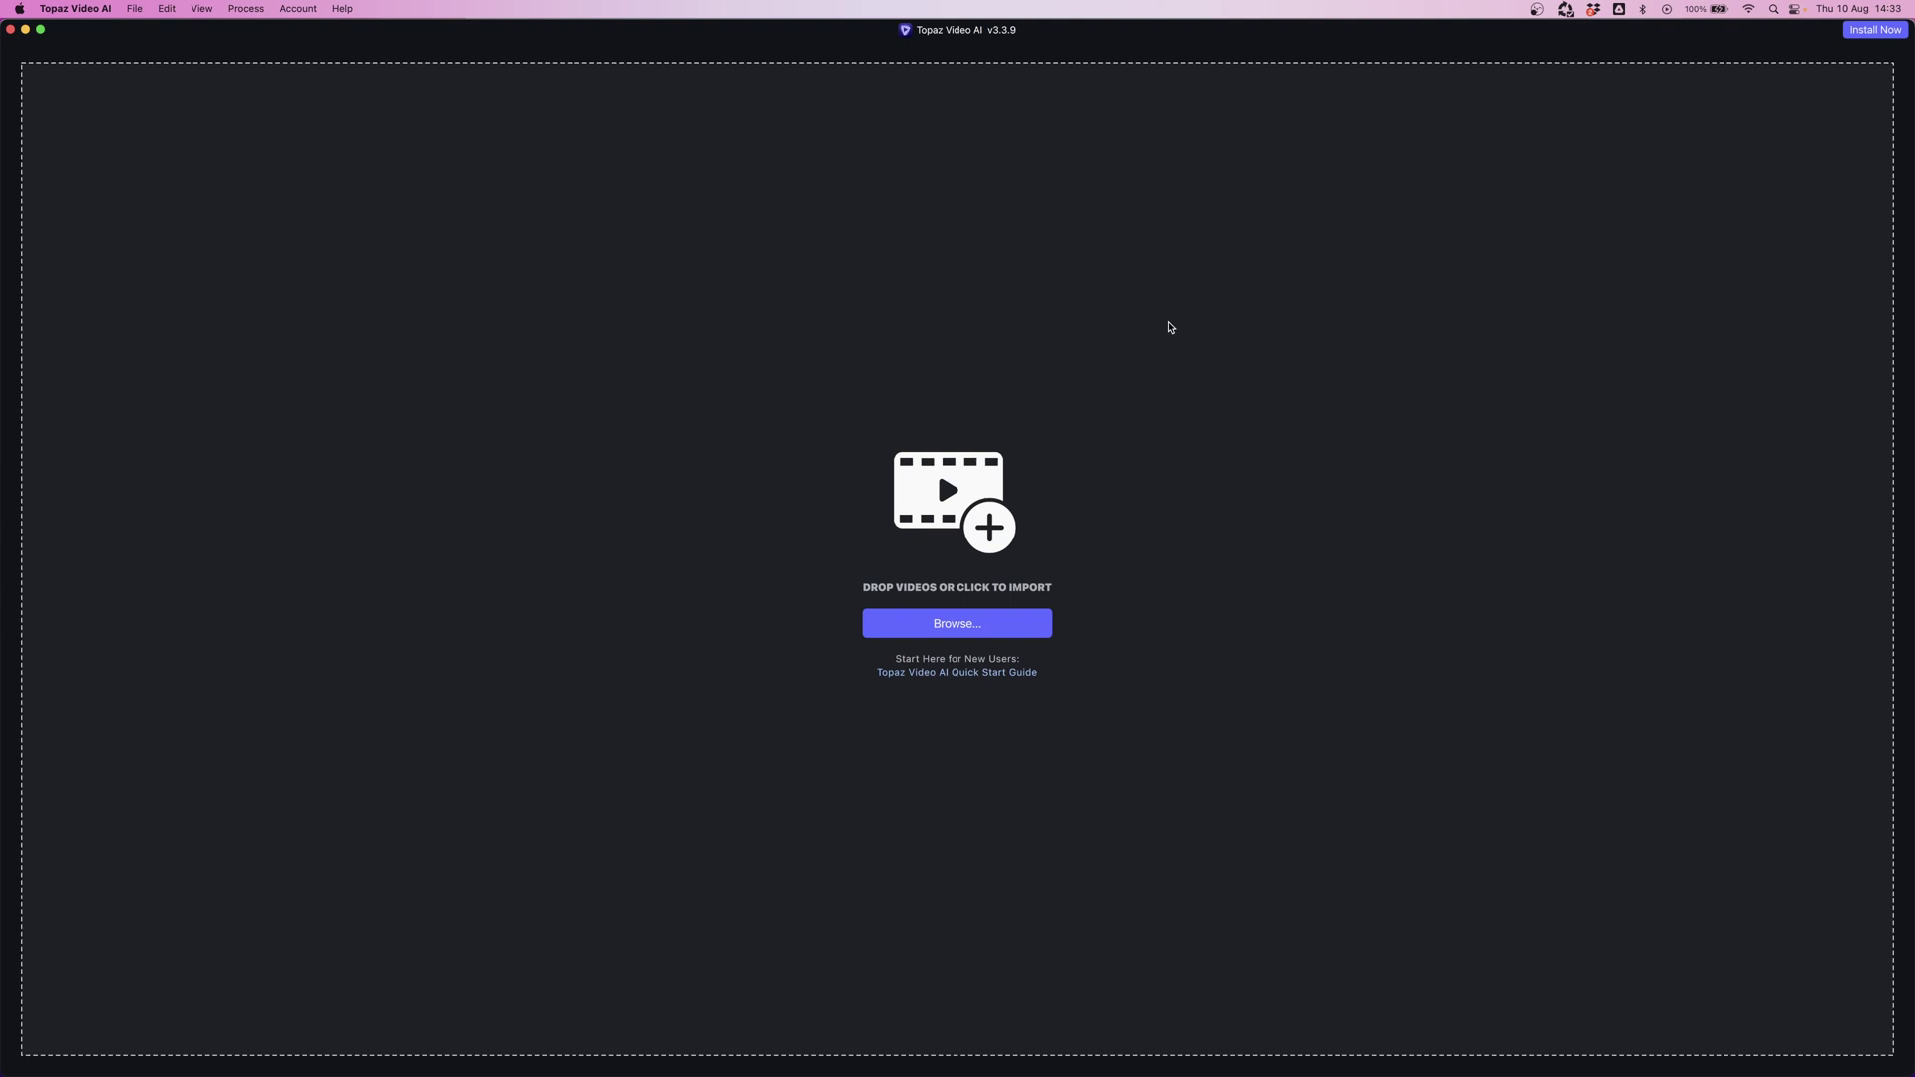
Step: Import the Gen-2 mouse mp4 into Topaz Video AI and set output resolution to 3840x2160 (4K)
{"action": "left_click_drag", "start_coordinate": [1659, 516], "coordinate": [970, 585]}
{"action": "left_click", "coordinate": [795, 845]}
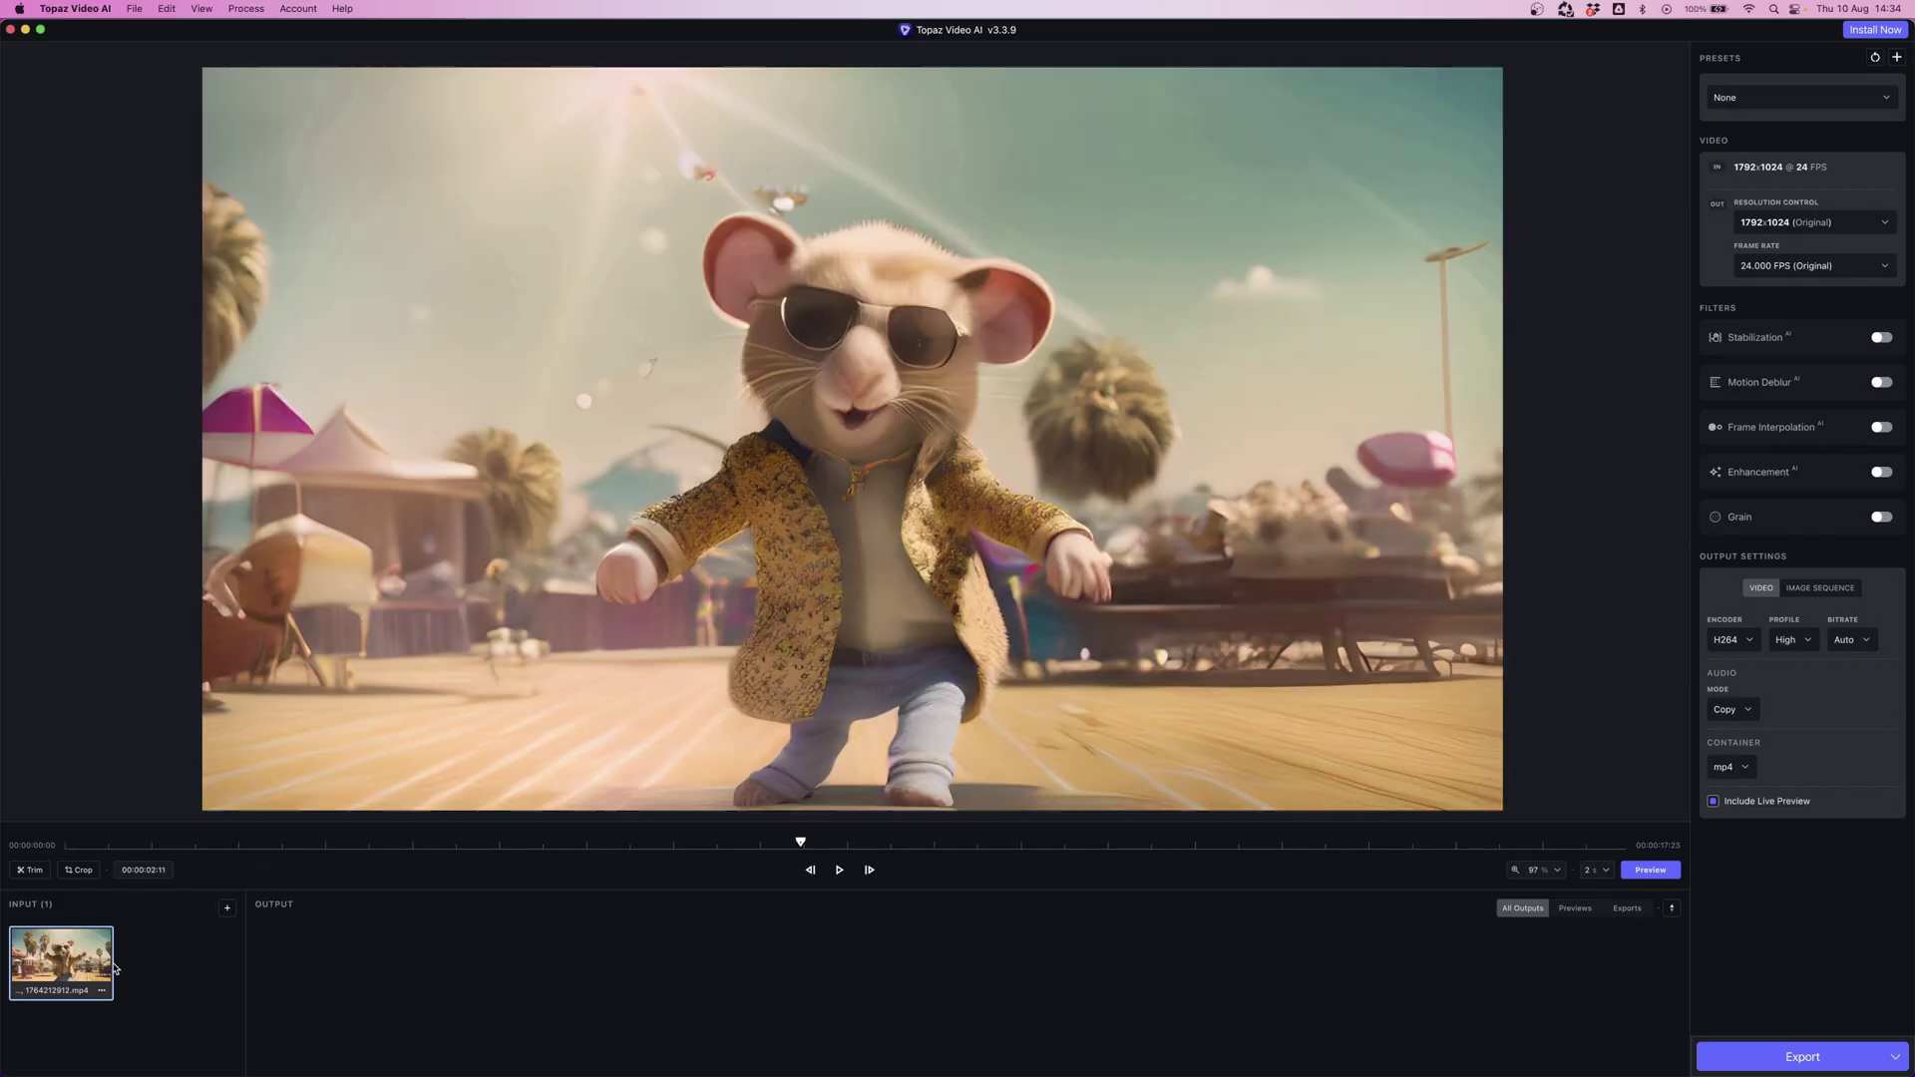
{"action": "left_click", "coordinate": [569, 845]}
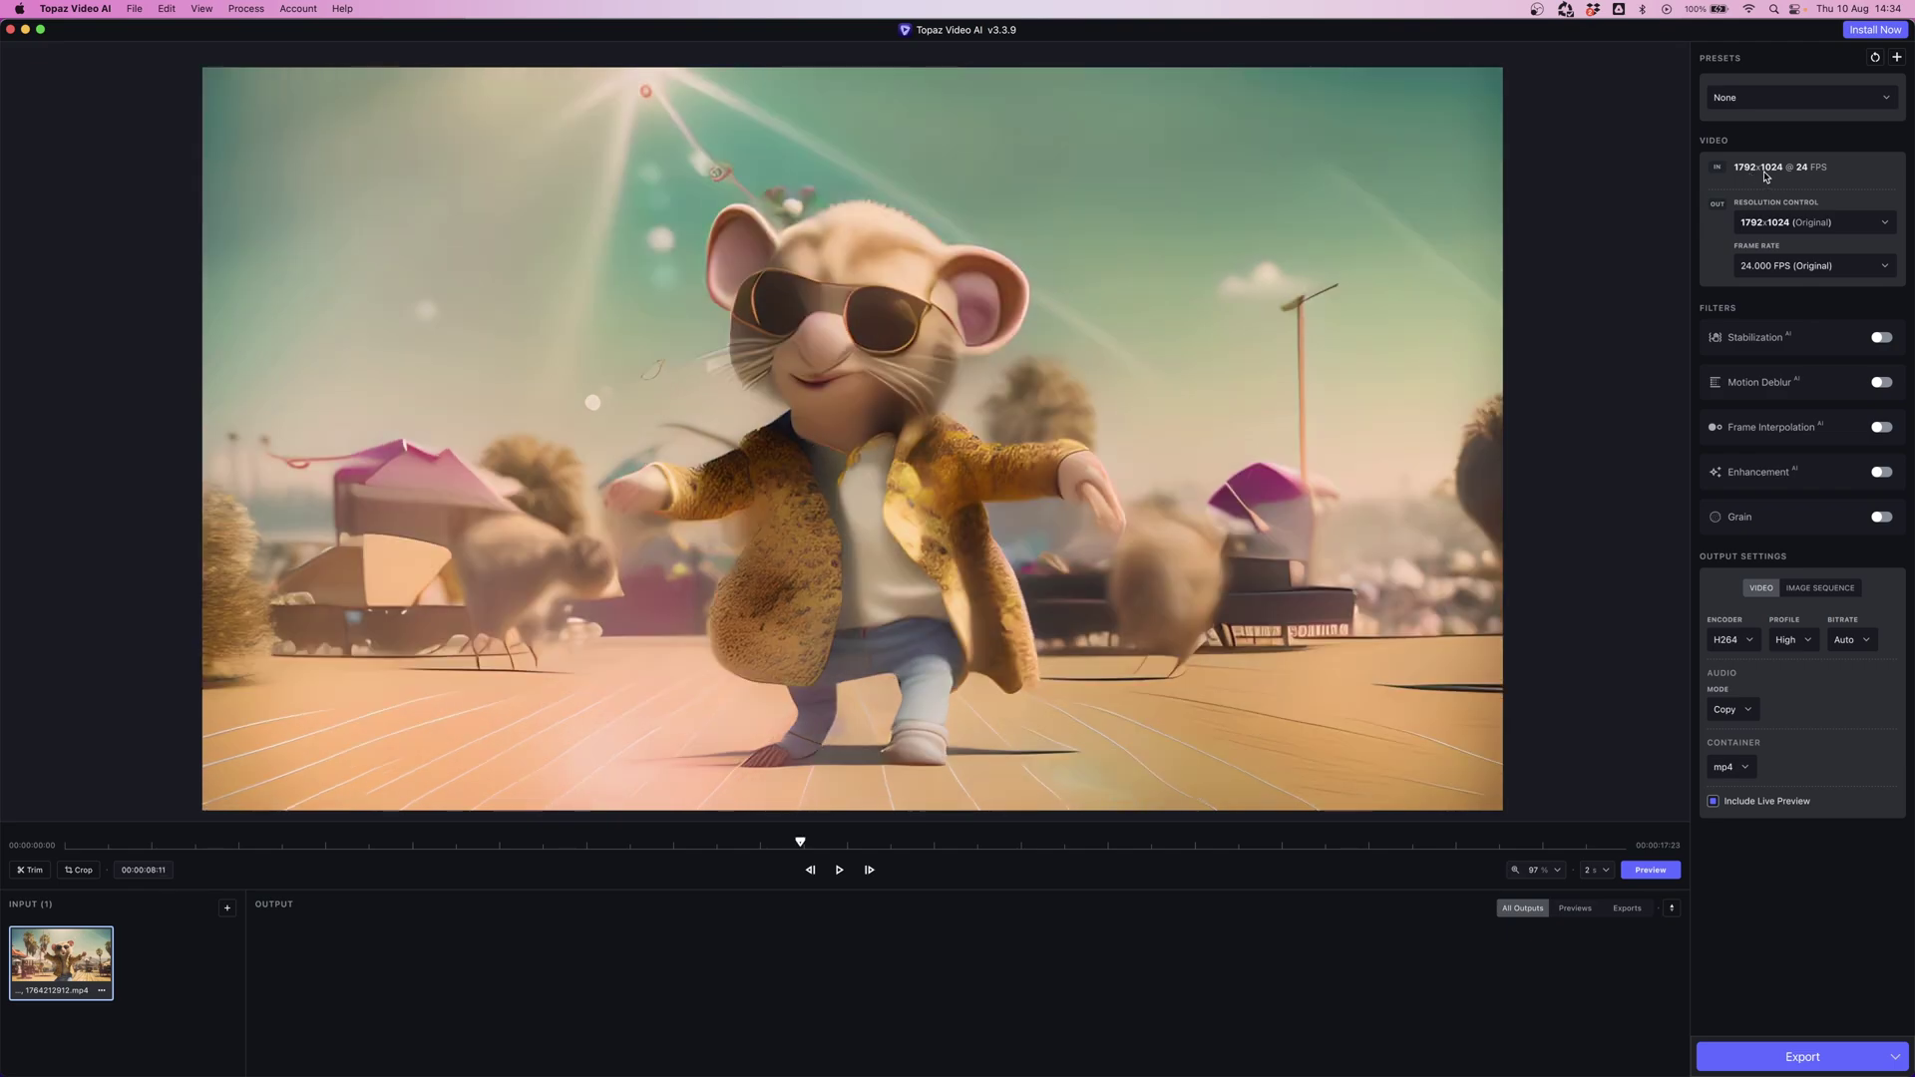
{"action": "left_click", "coordinate": [1759, 225]}
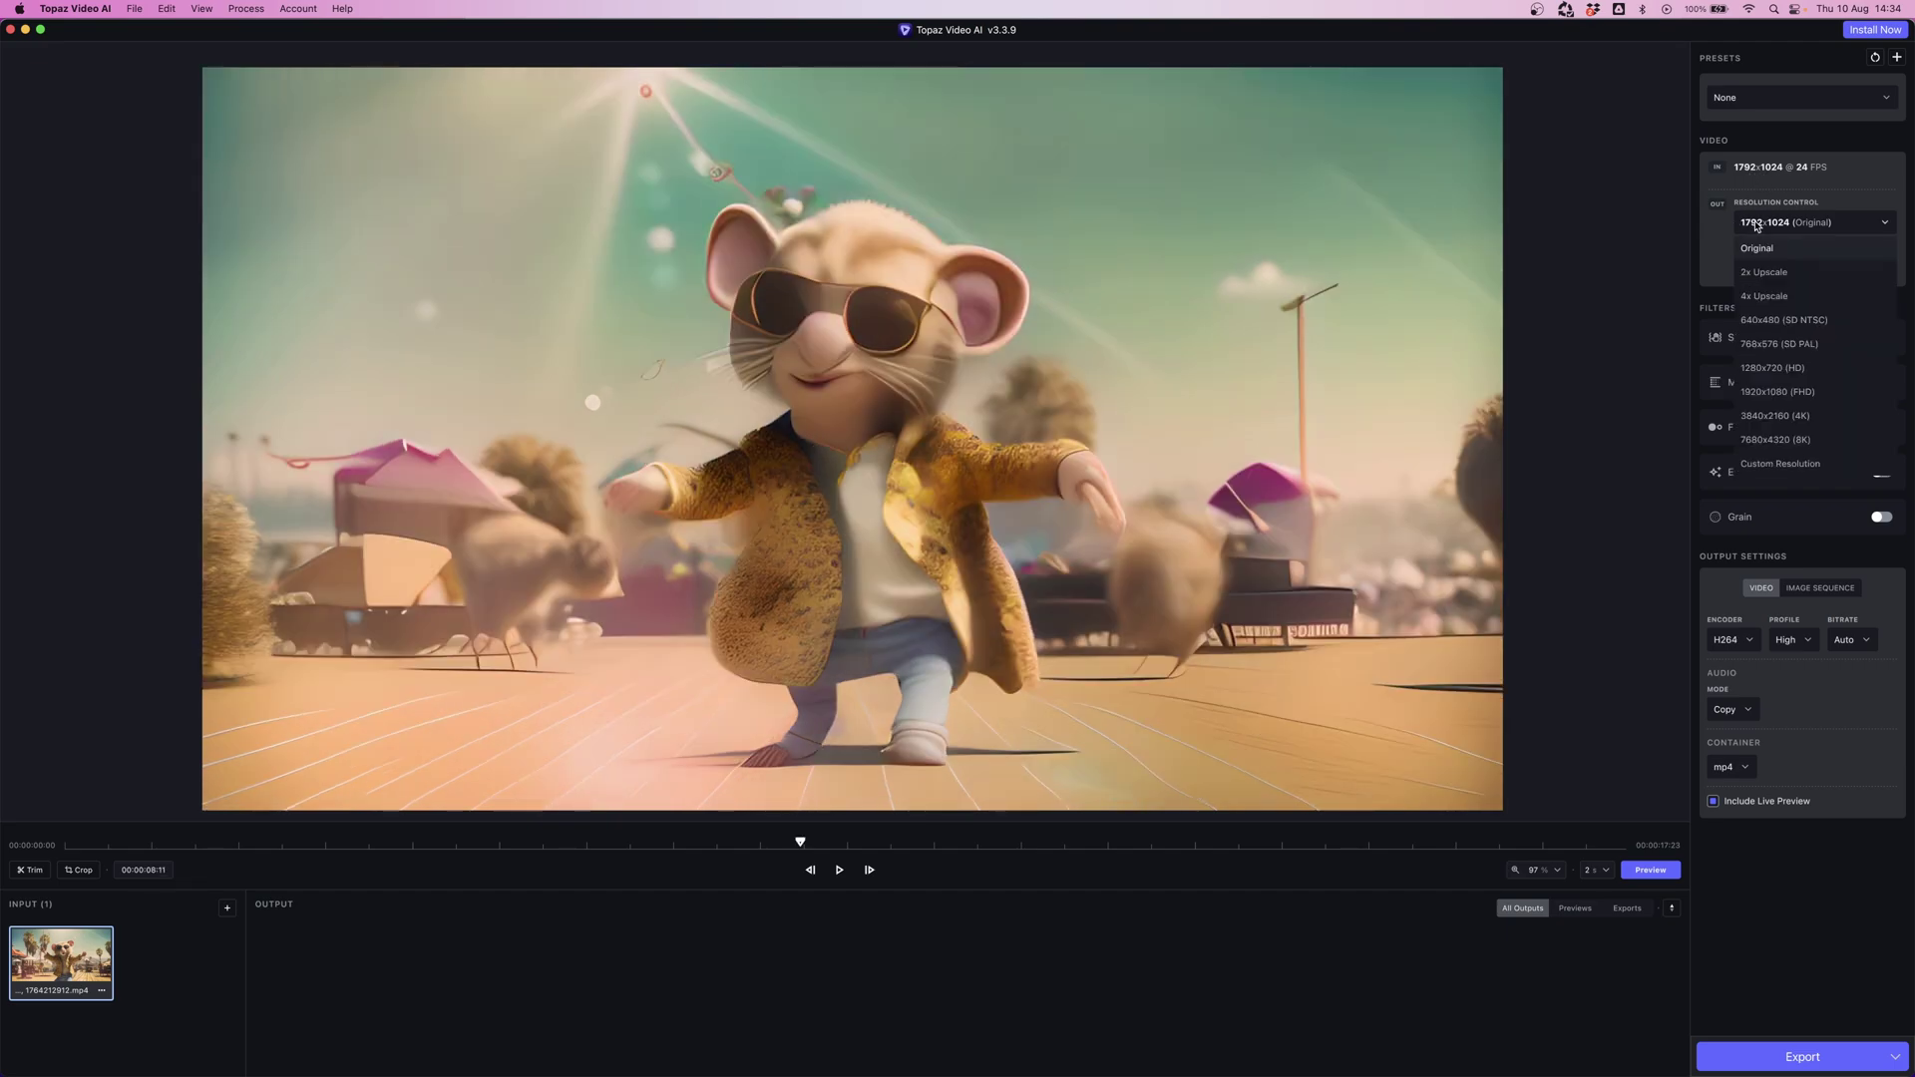
{"action": "left_click", "coordinate": [1767, 416]}
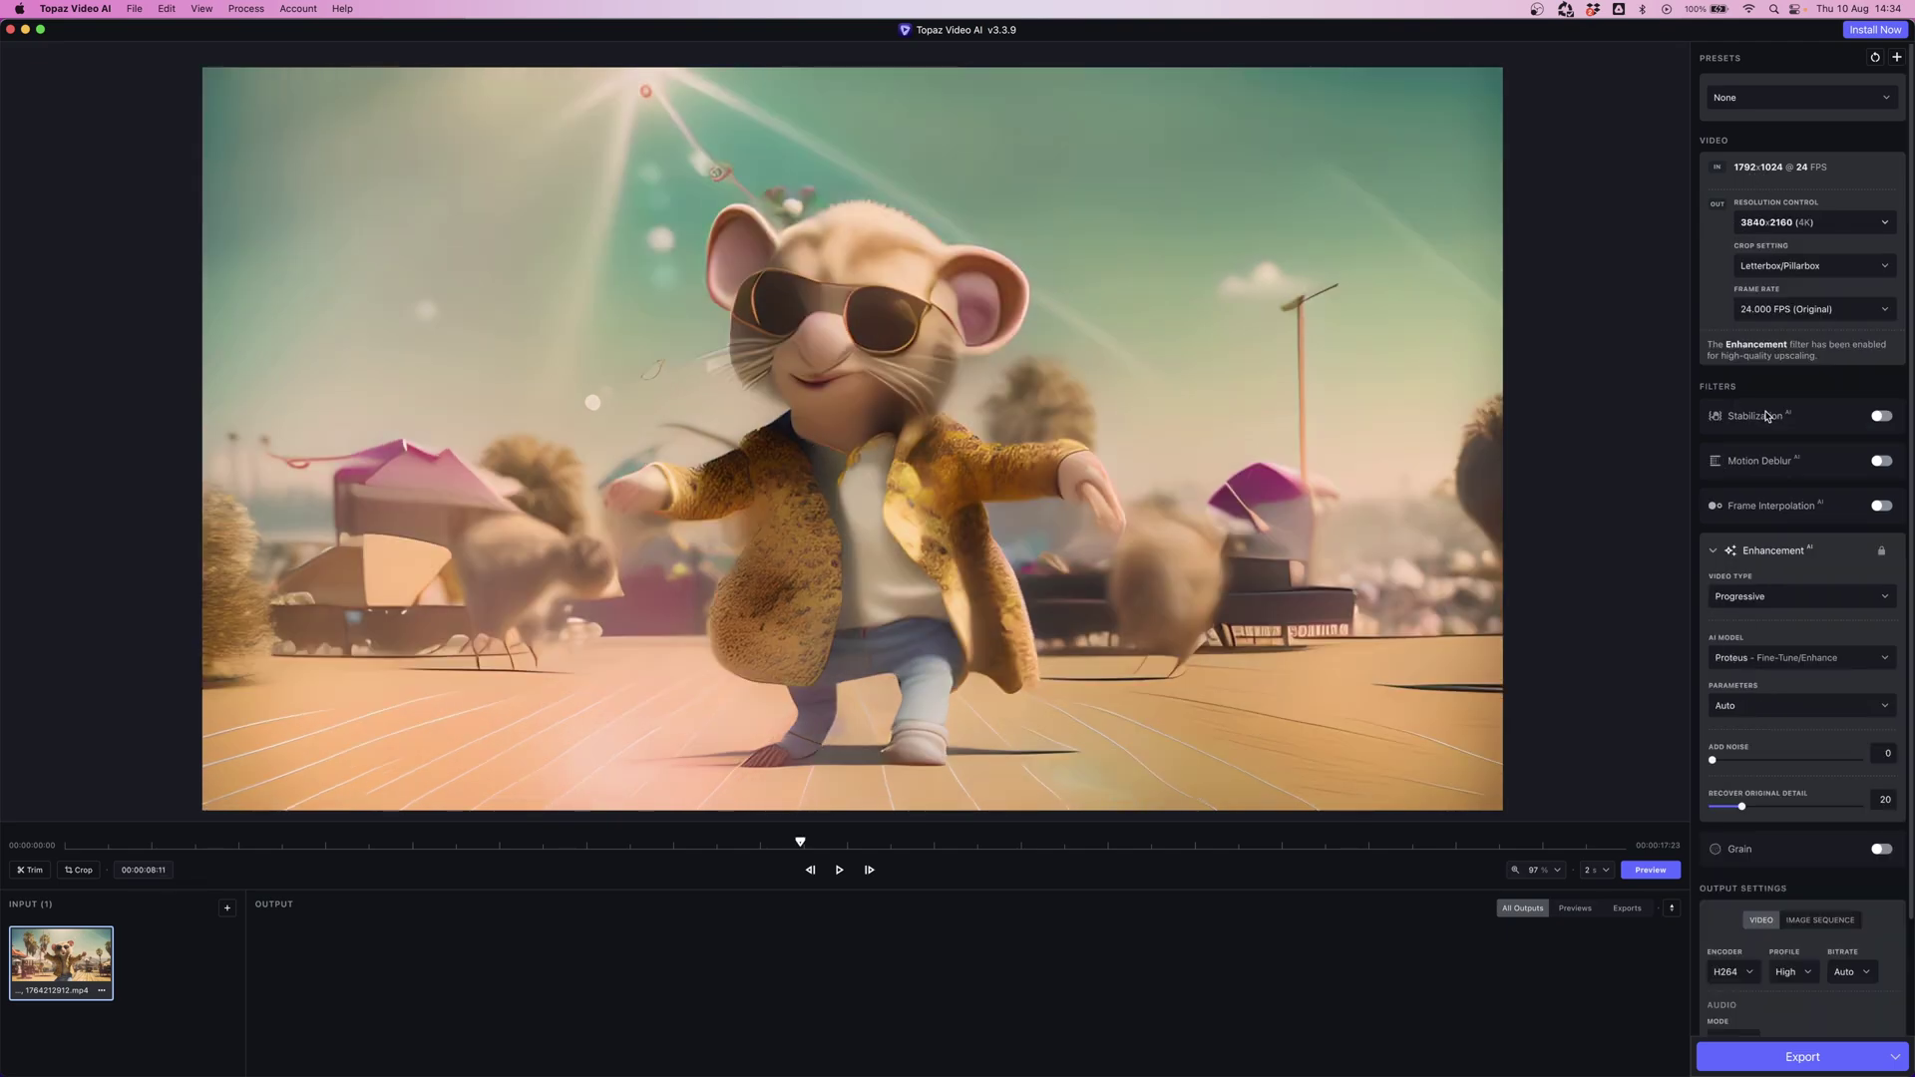
Step: Enable stabilization with jittery-motion reduction and set the pass count to 3
{"action": "left_click", "coordinate": [1881, 417]}
{"action": "left_click", "coordinate": [1715, 562]}
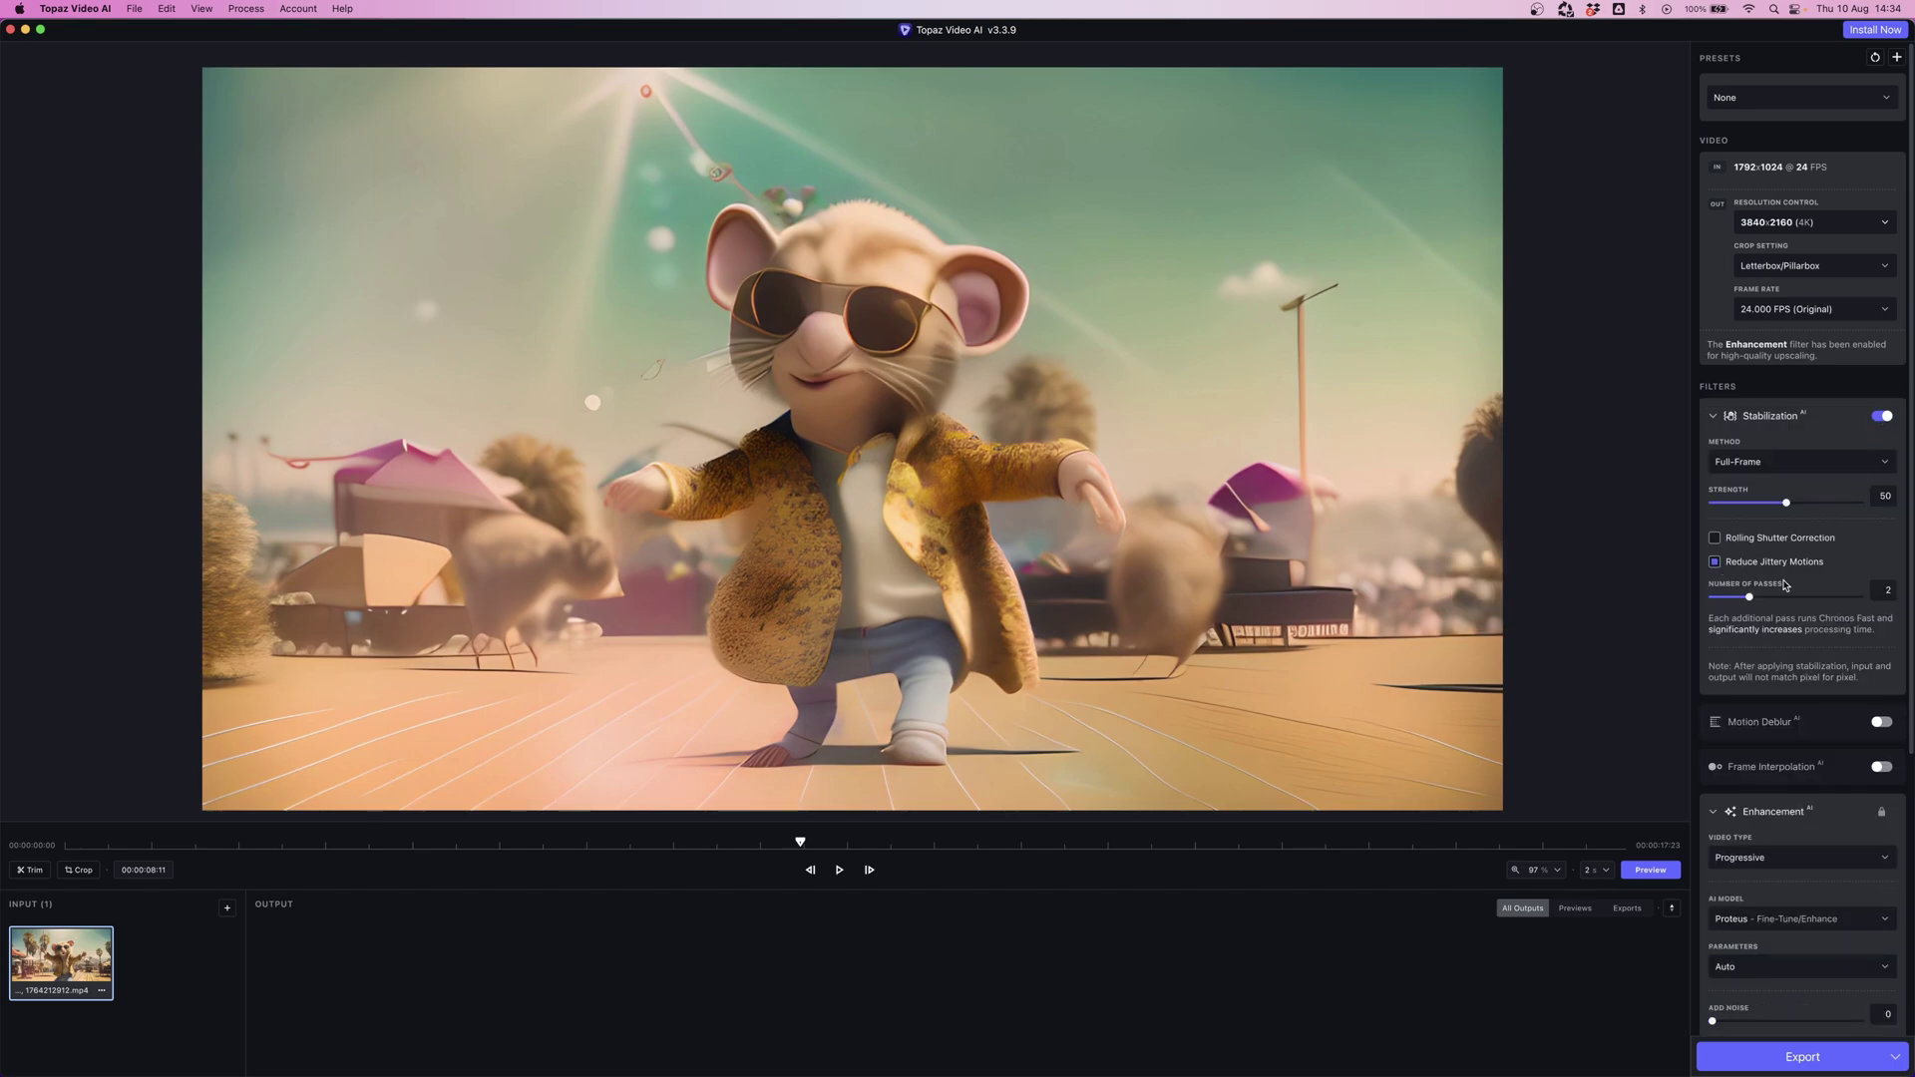
{"action": "left_click", "coordinate": [1891, 599]}
{"action": "key", "text": "BackSpace"}
Step: Leave frame interpolation off, choose the Theia - Details/Fidelity enhancement model, and start exporting
{"action": "left_click", "coordinate": [1815, 767]}
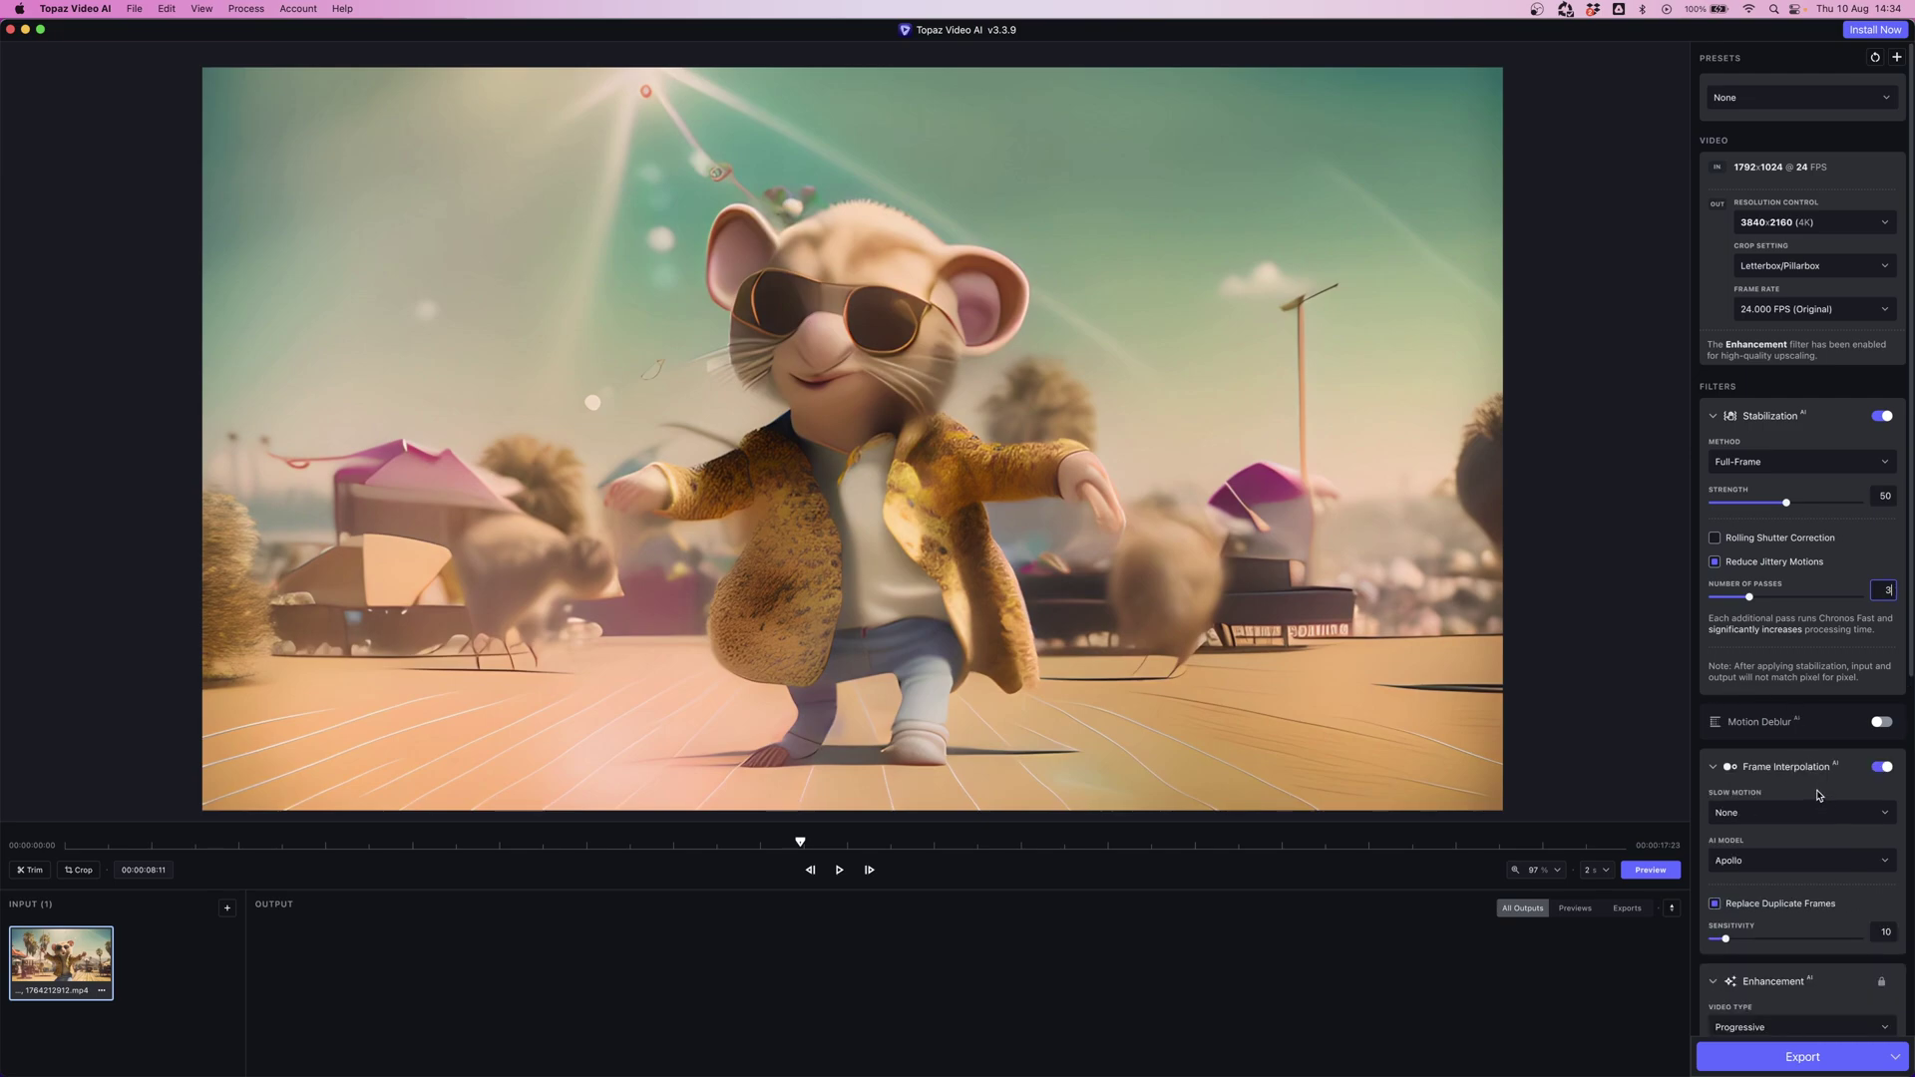
{"action": "left_click", "coordinate": [1811, 814]}
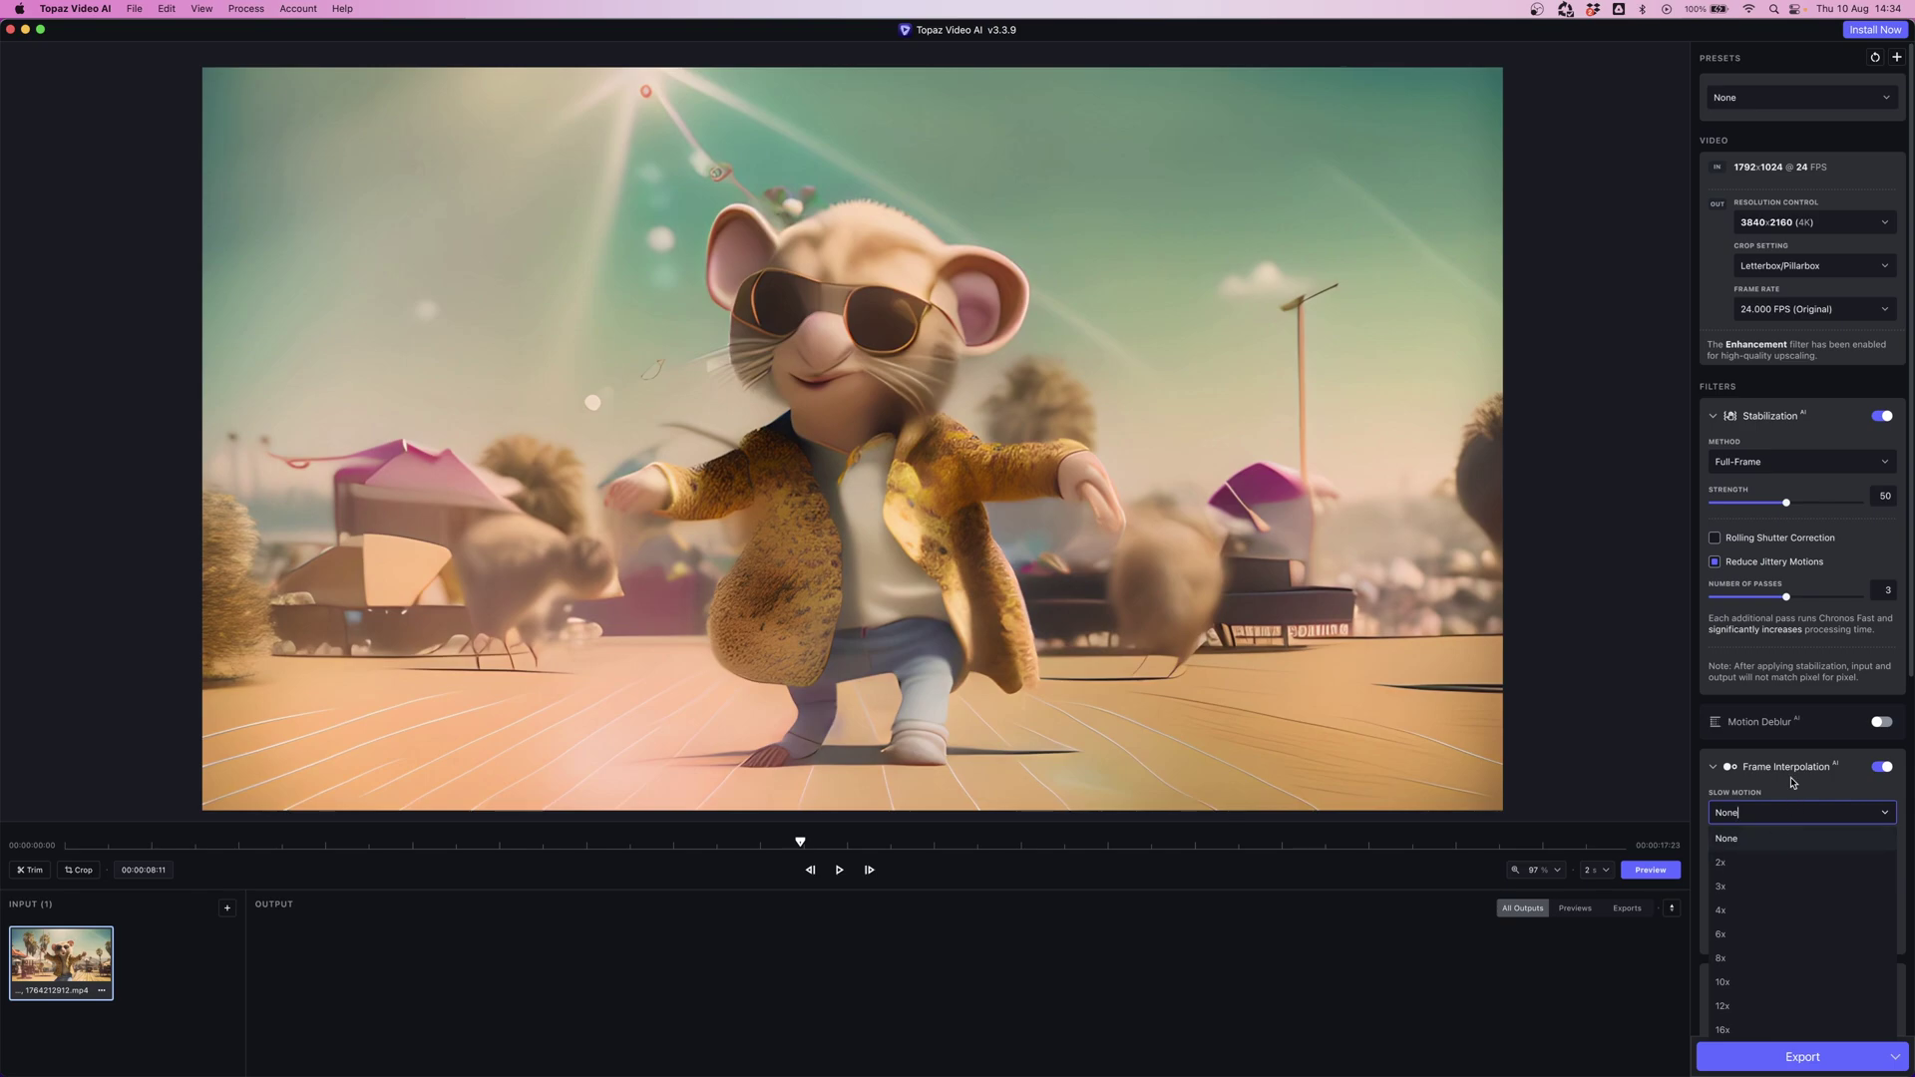
{"action": "left_click", "coordinate": [1878, 771]}
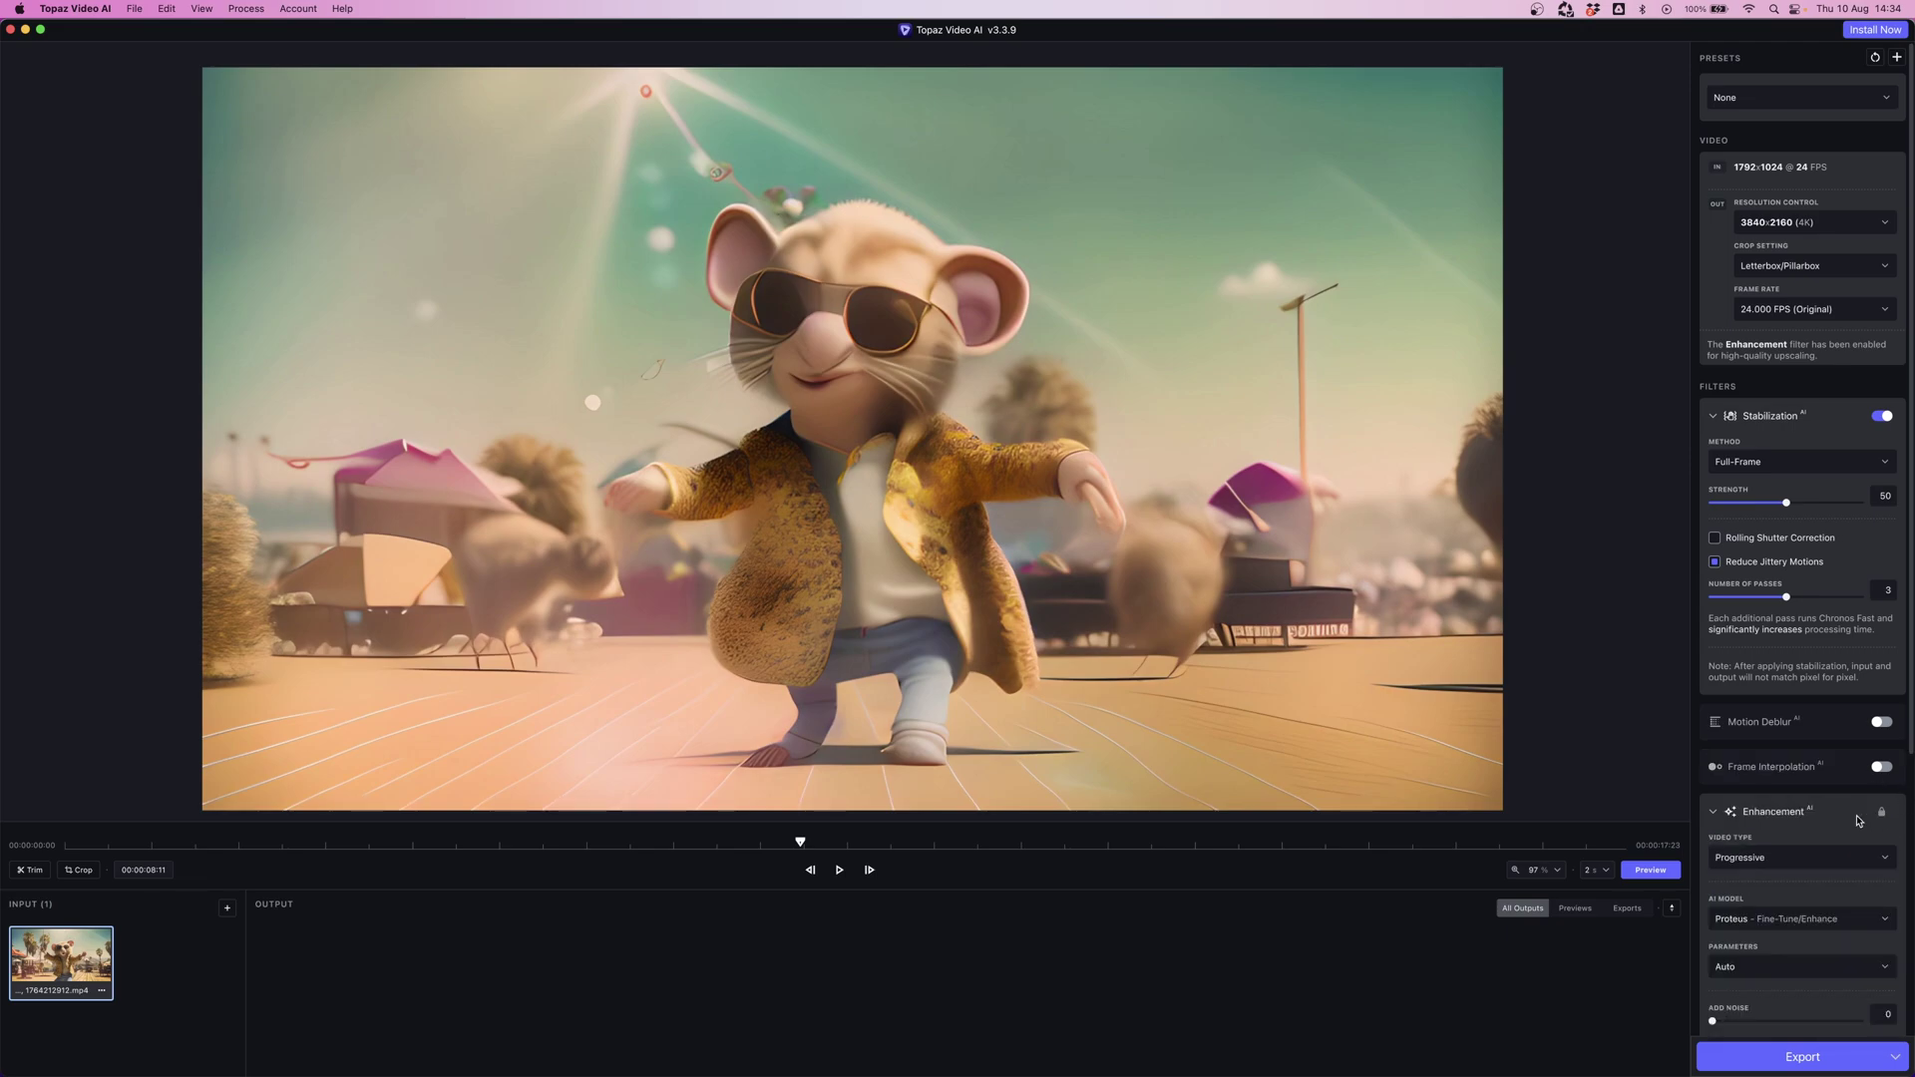
{"action": "left_click", "coordinate": [1792, 924]}
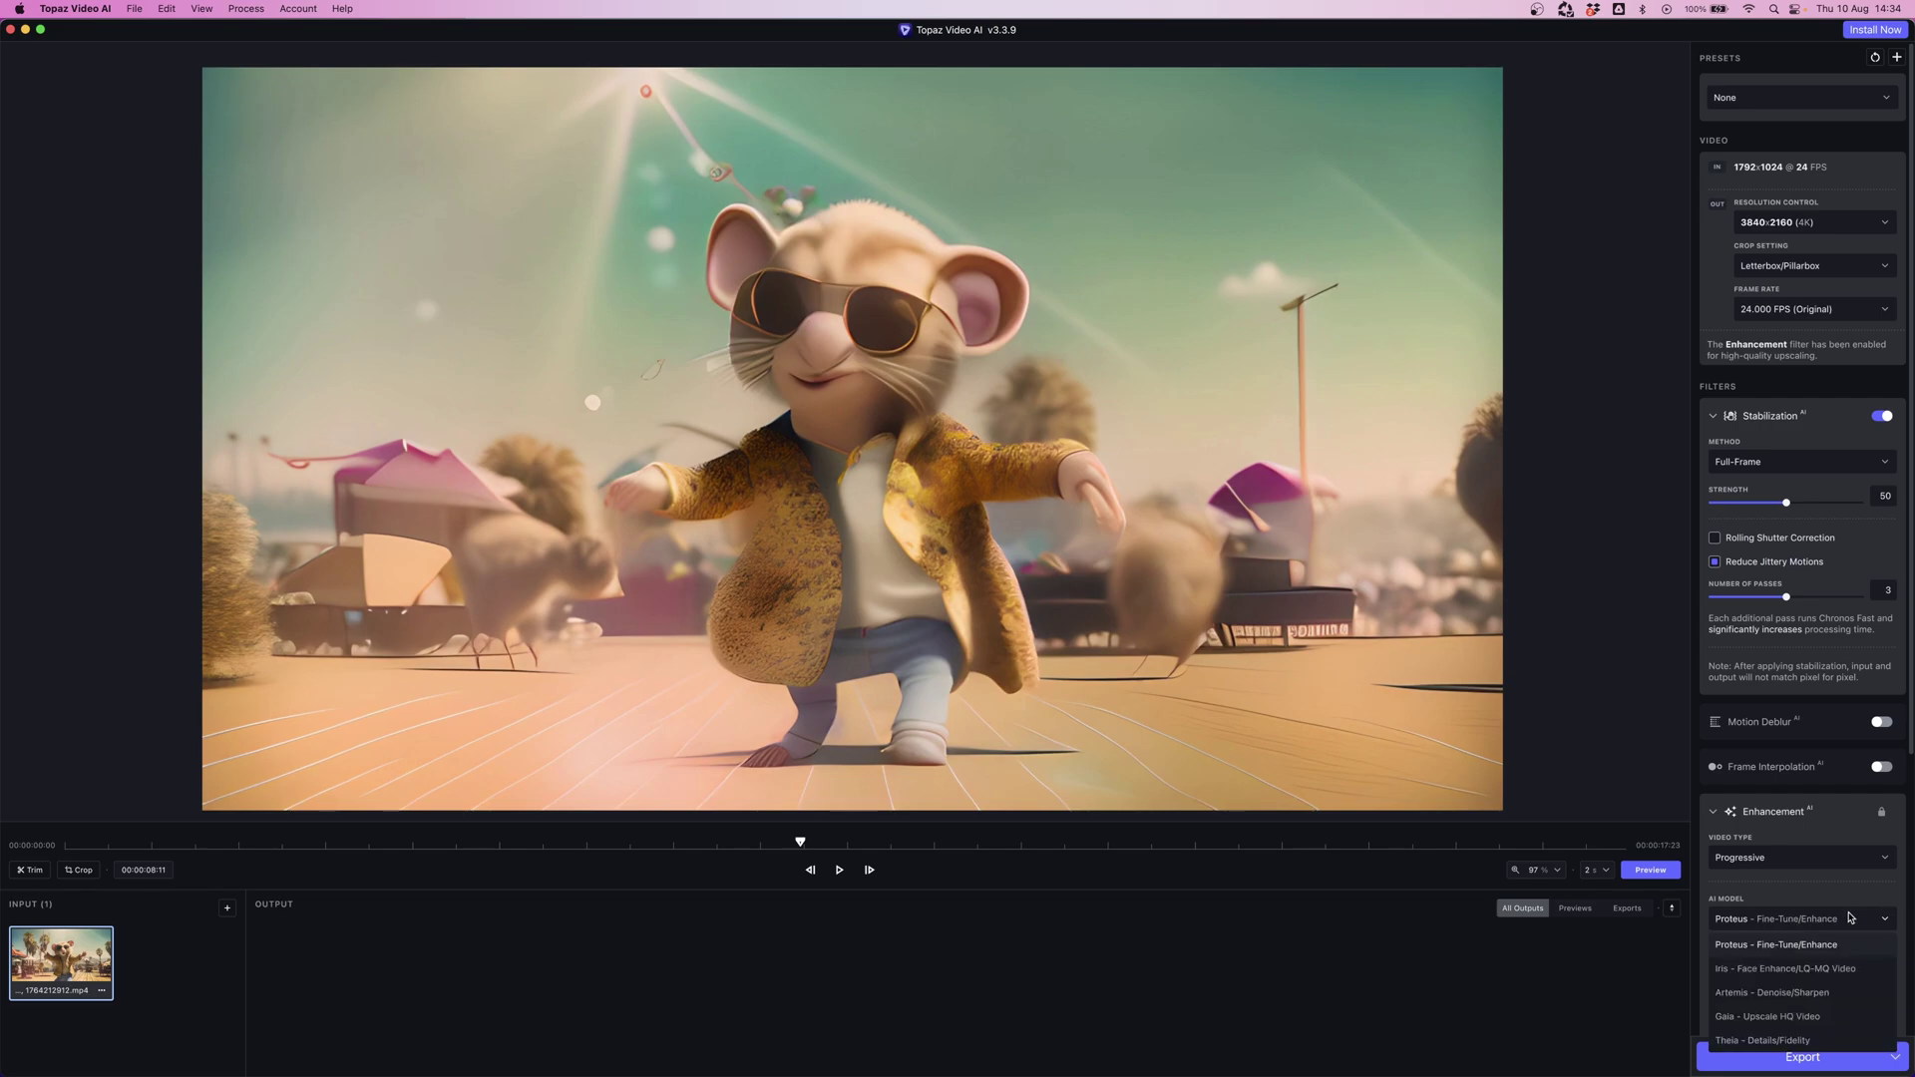
{"action": "left_click", "coordinate": [1760, 1042]}
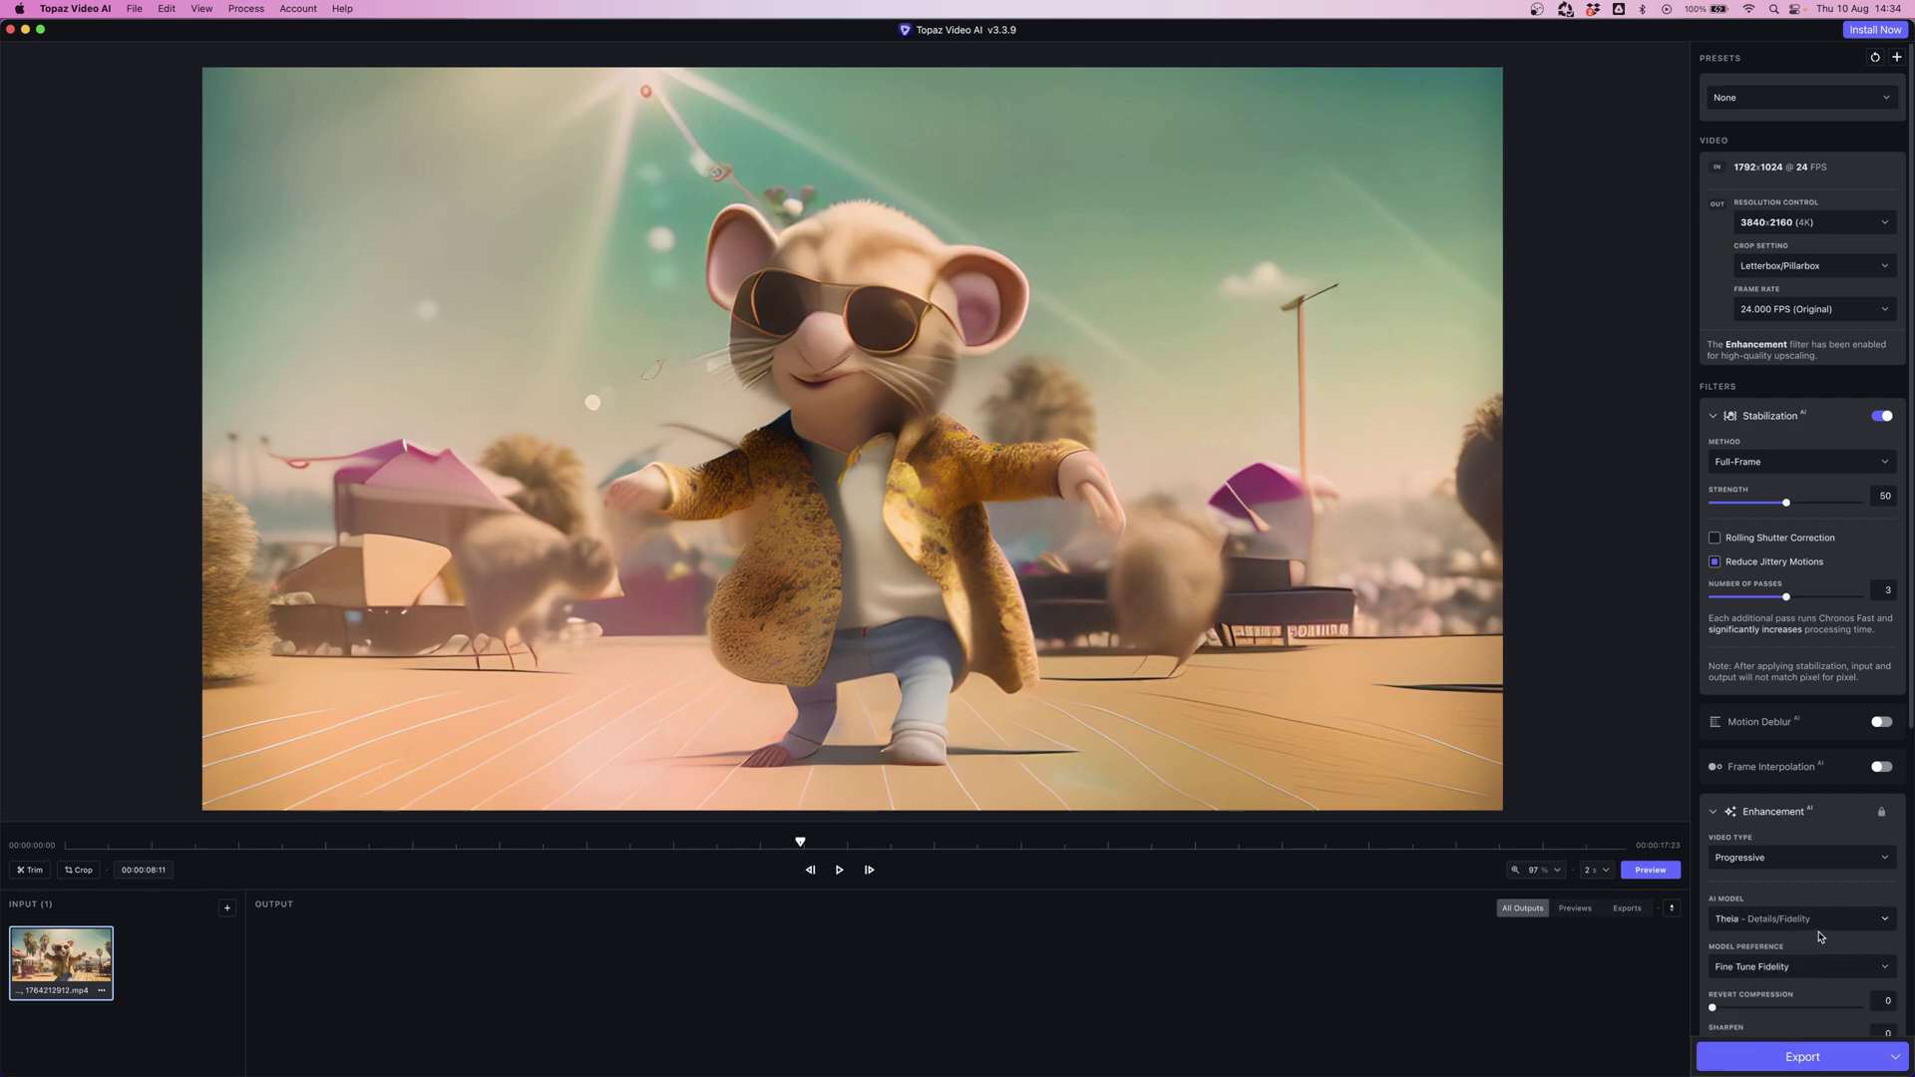
{"action": "left_click", "coordinate": [1811, 1059]}
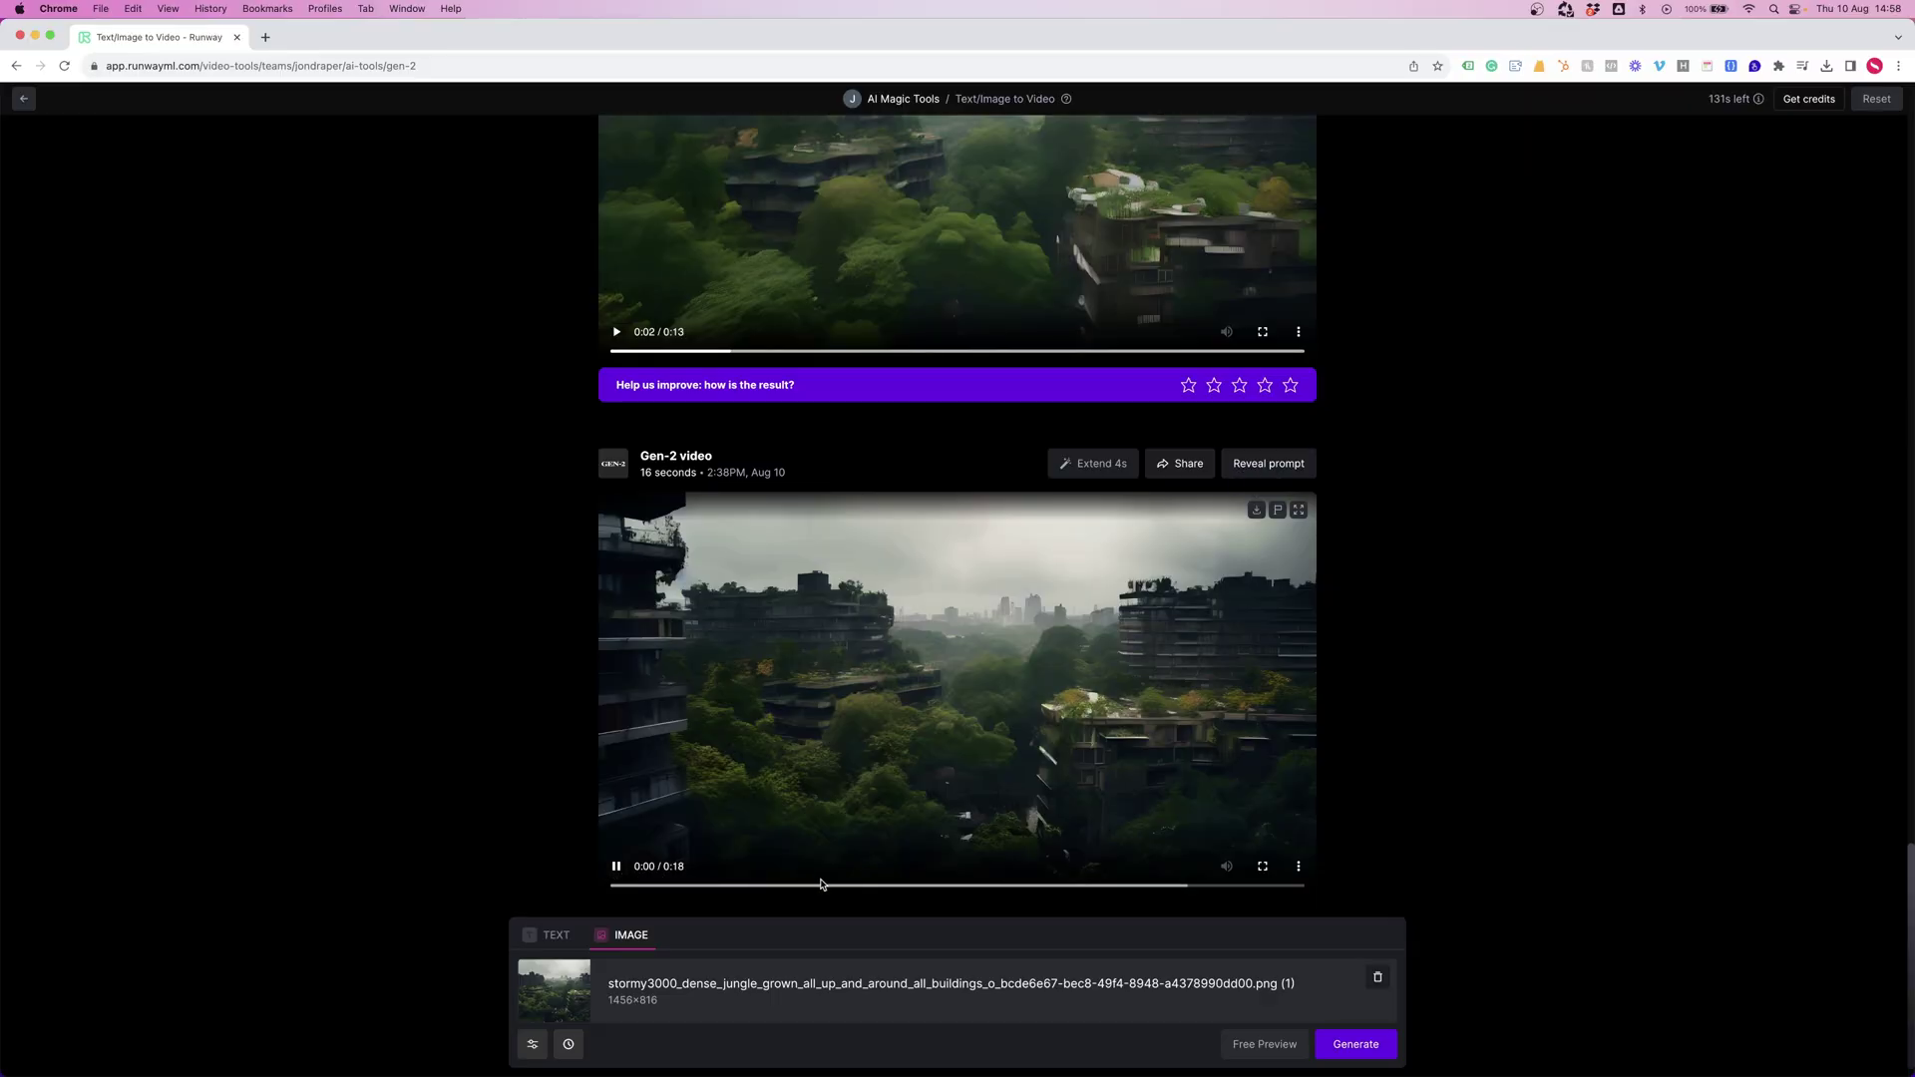
Step: Seek the 16-second overgrown city video to a later point and let it play
{"action": "left_click", "coordinate": [840, 885]}
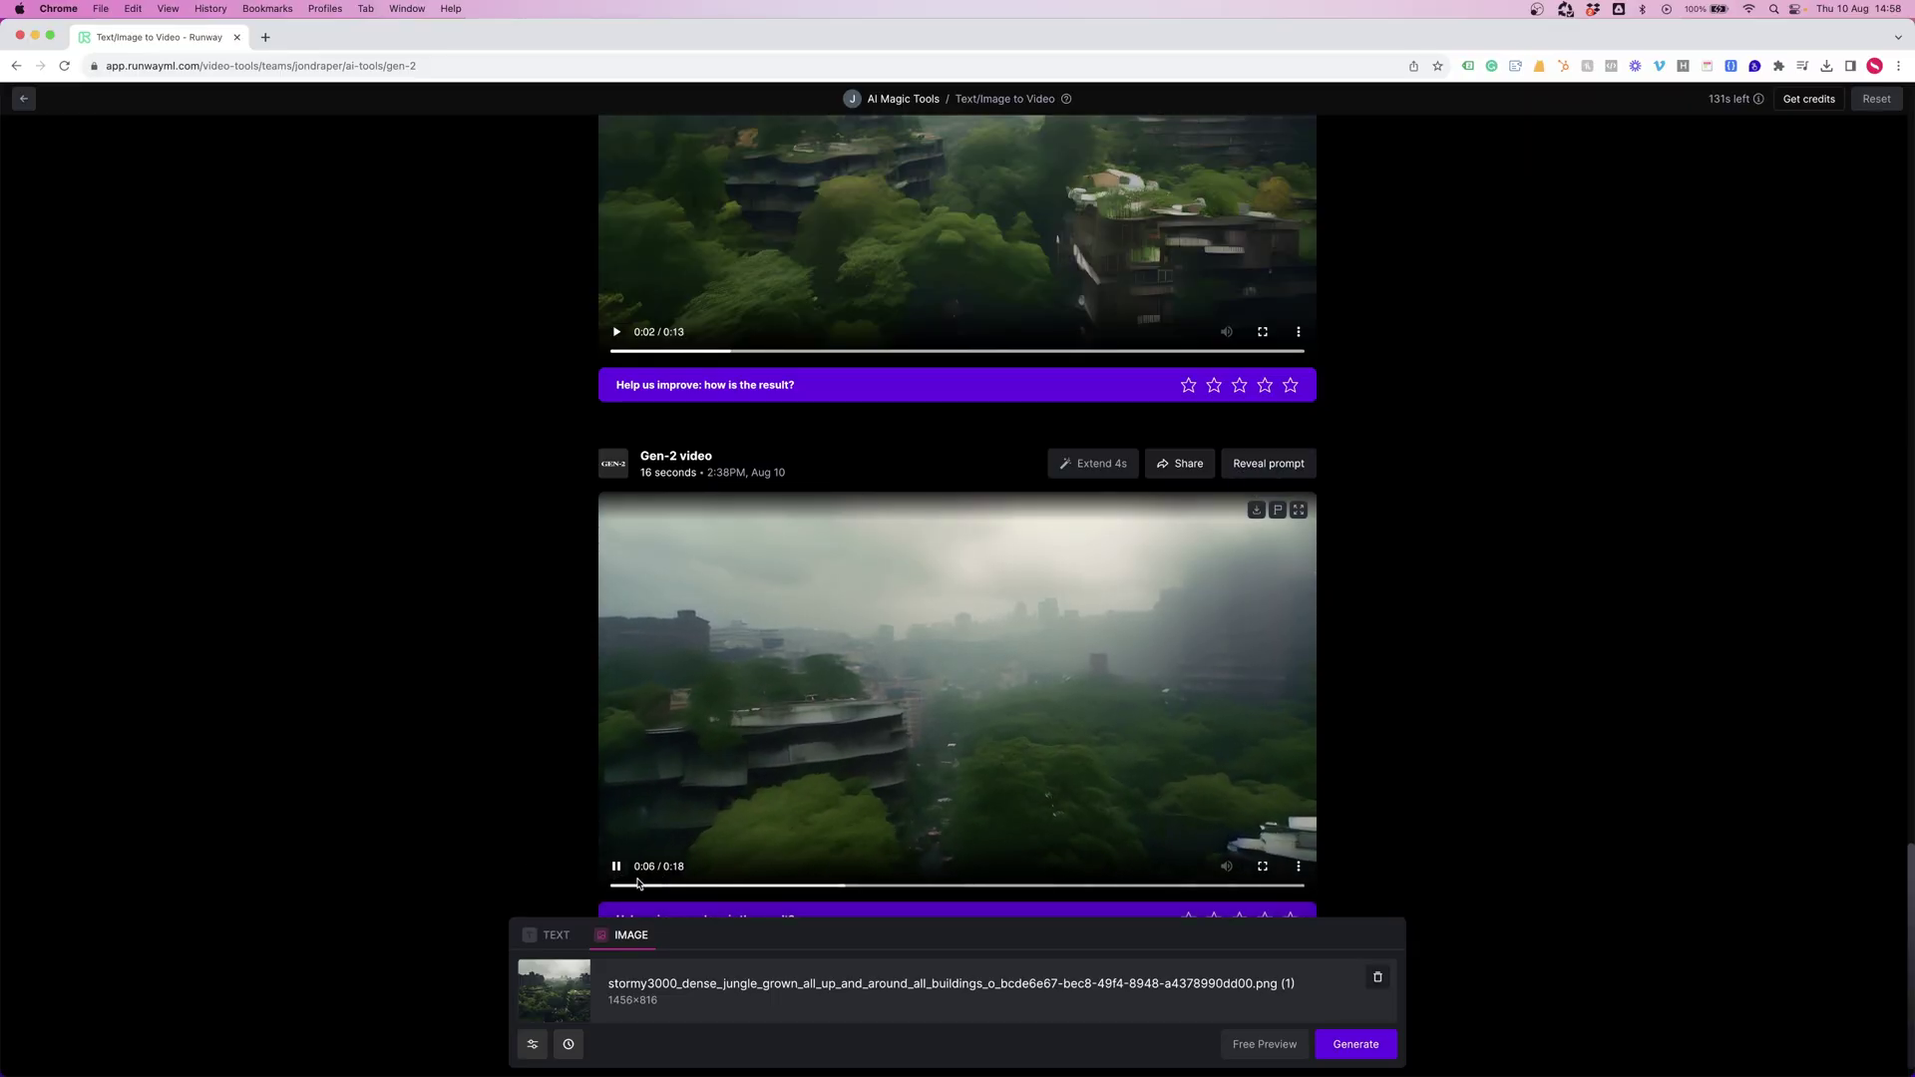
{"action": "key", "text": "super+Tab"}
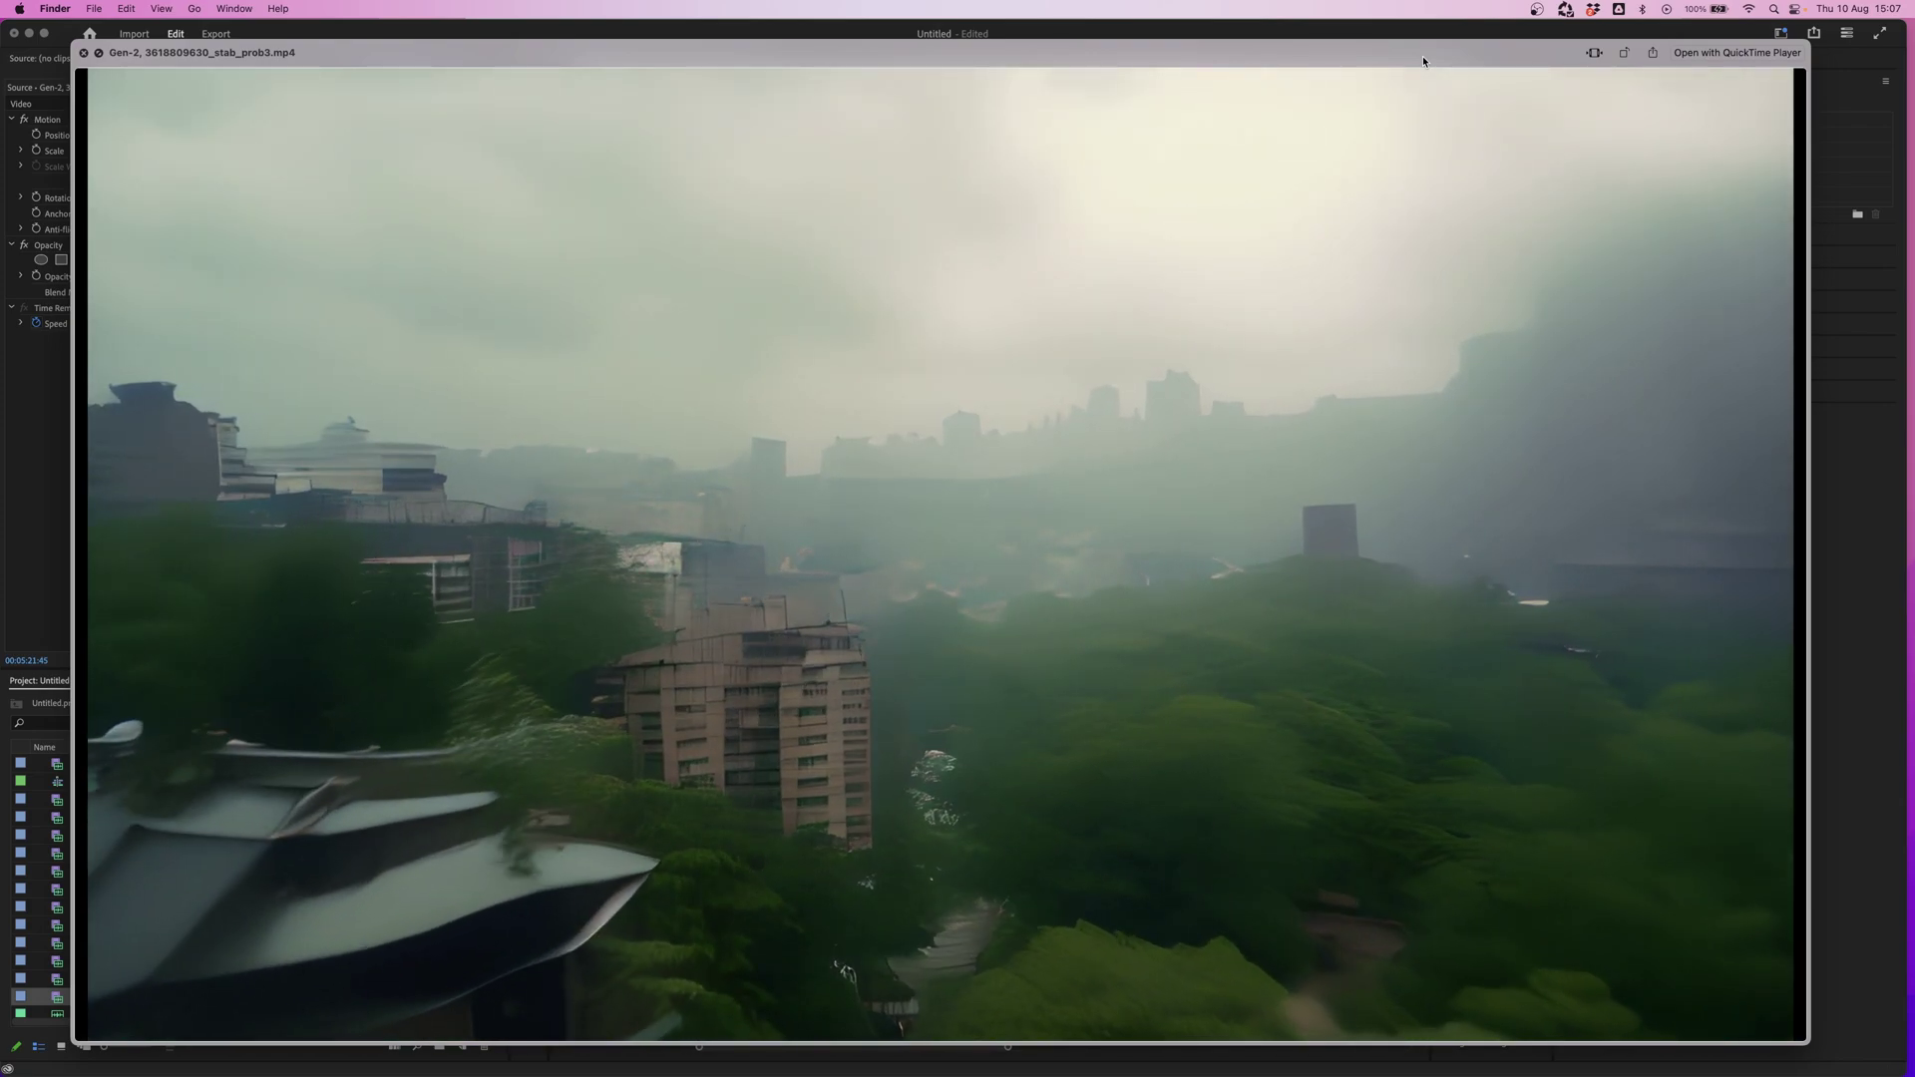
Step: Rewind the stabilized city clip to near its start and watch it, then preview the stabilized mouse clip
{"action": "mouse_move", "coordinate": [792, 760]}
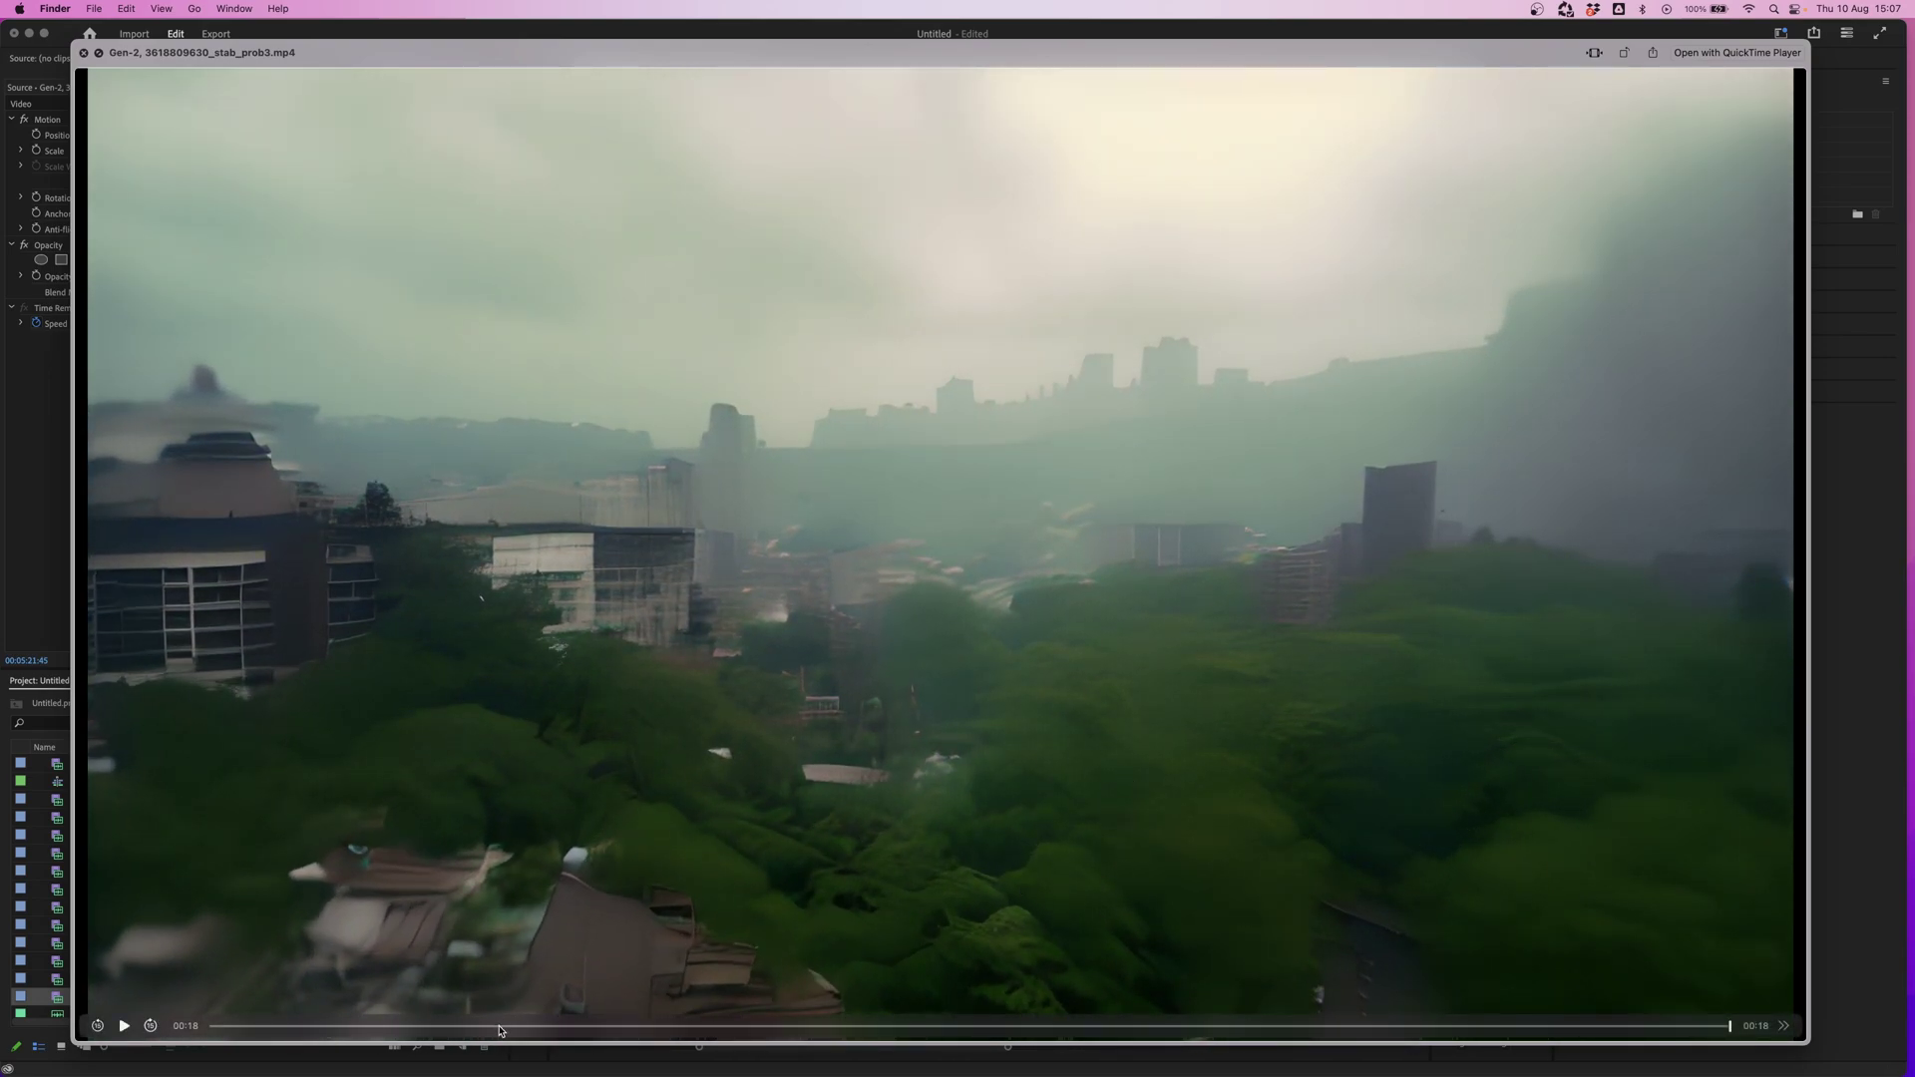
{"action": "left_click_drag", "start_coordinate": [499, 1030], "coordinate": [853, 1056]}
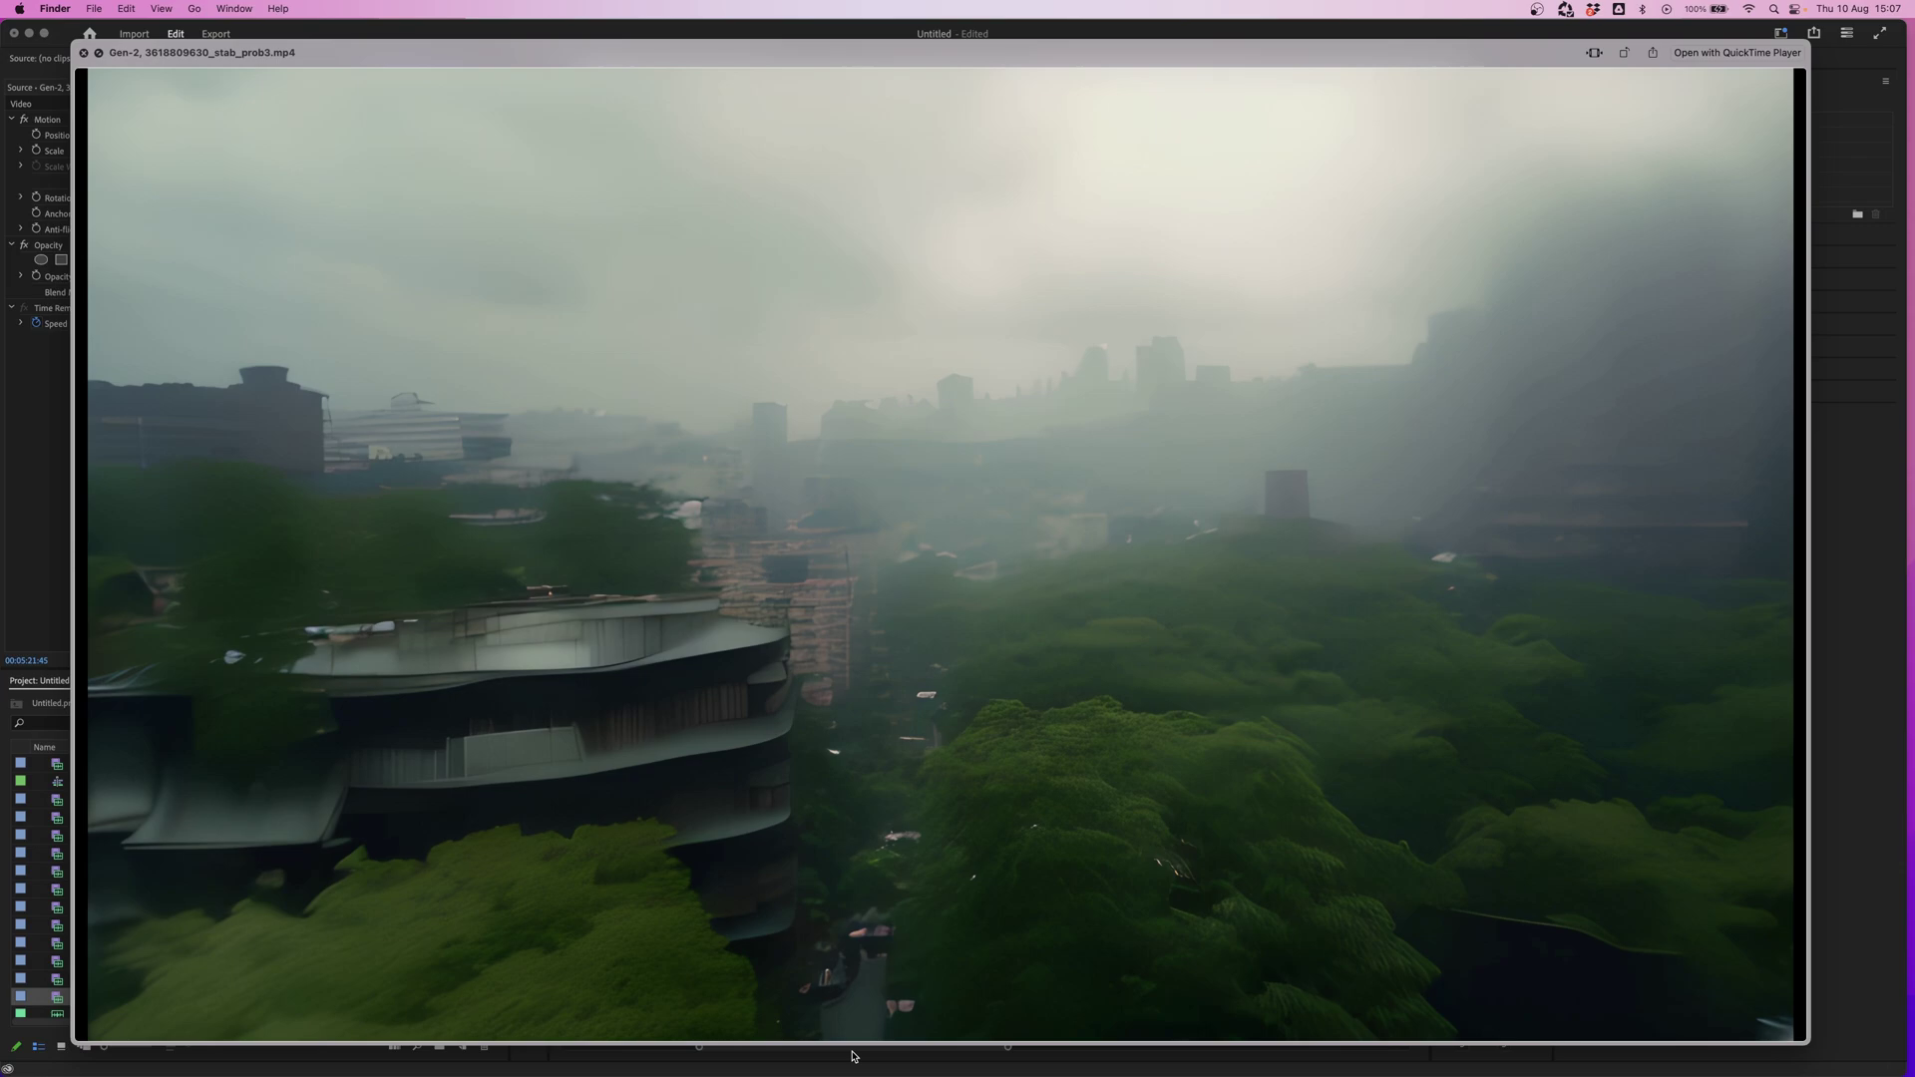
{"action": "mouse_move", "coordinate": [847, 1027]}
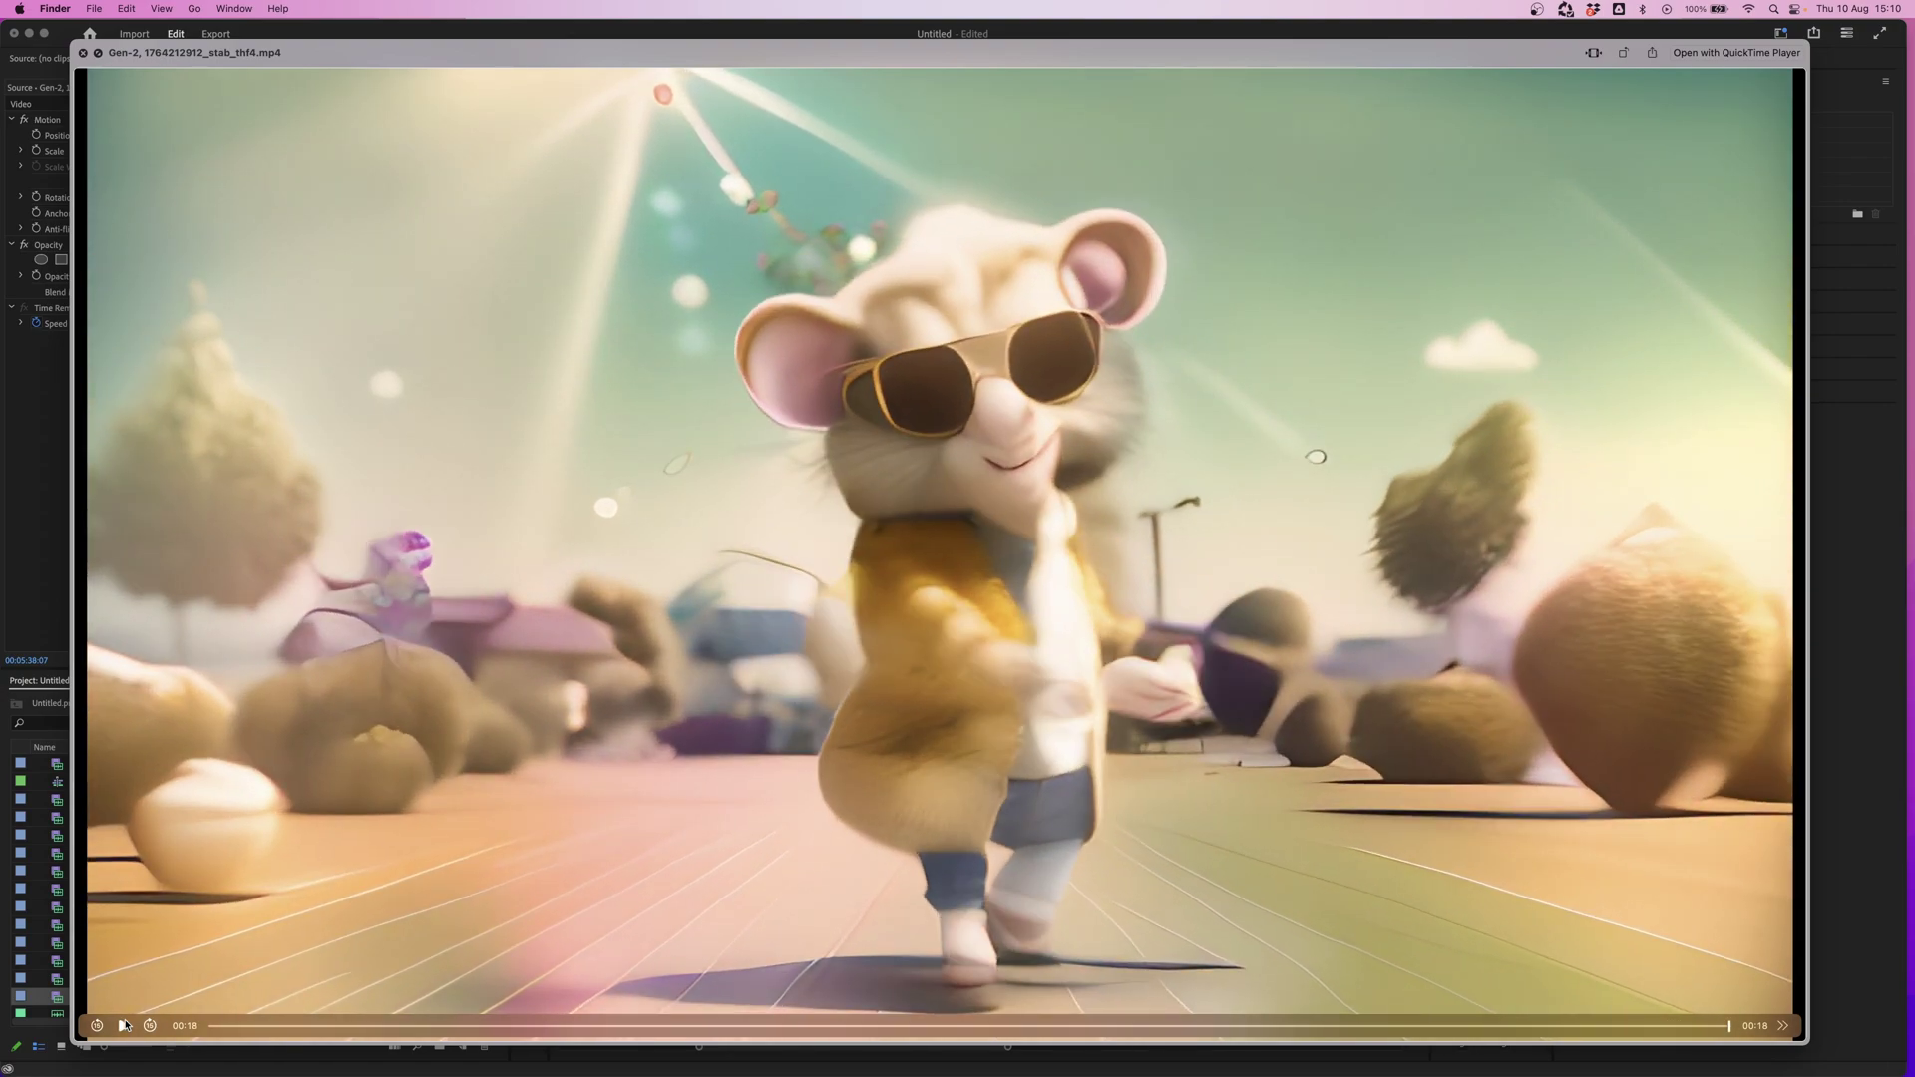
Step: Replay the processed dancing mouse clip from near its beginning in Quick Look
{"action": "left_click", "coordinate": [317, 1027]}
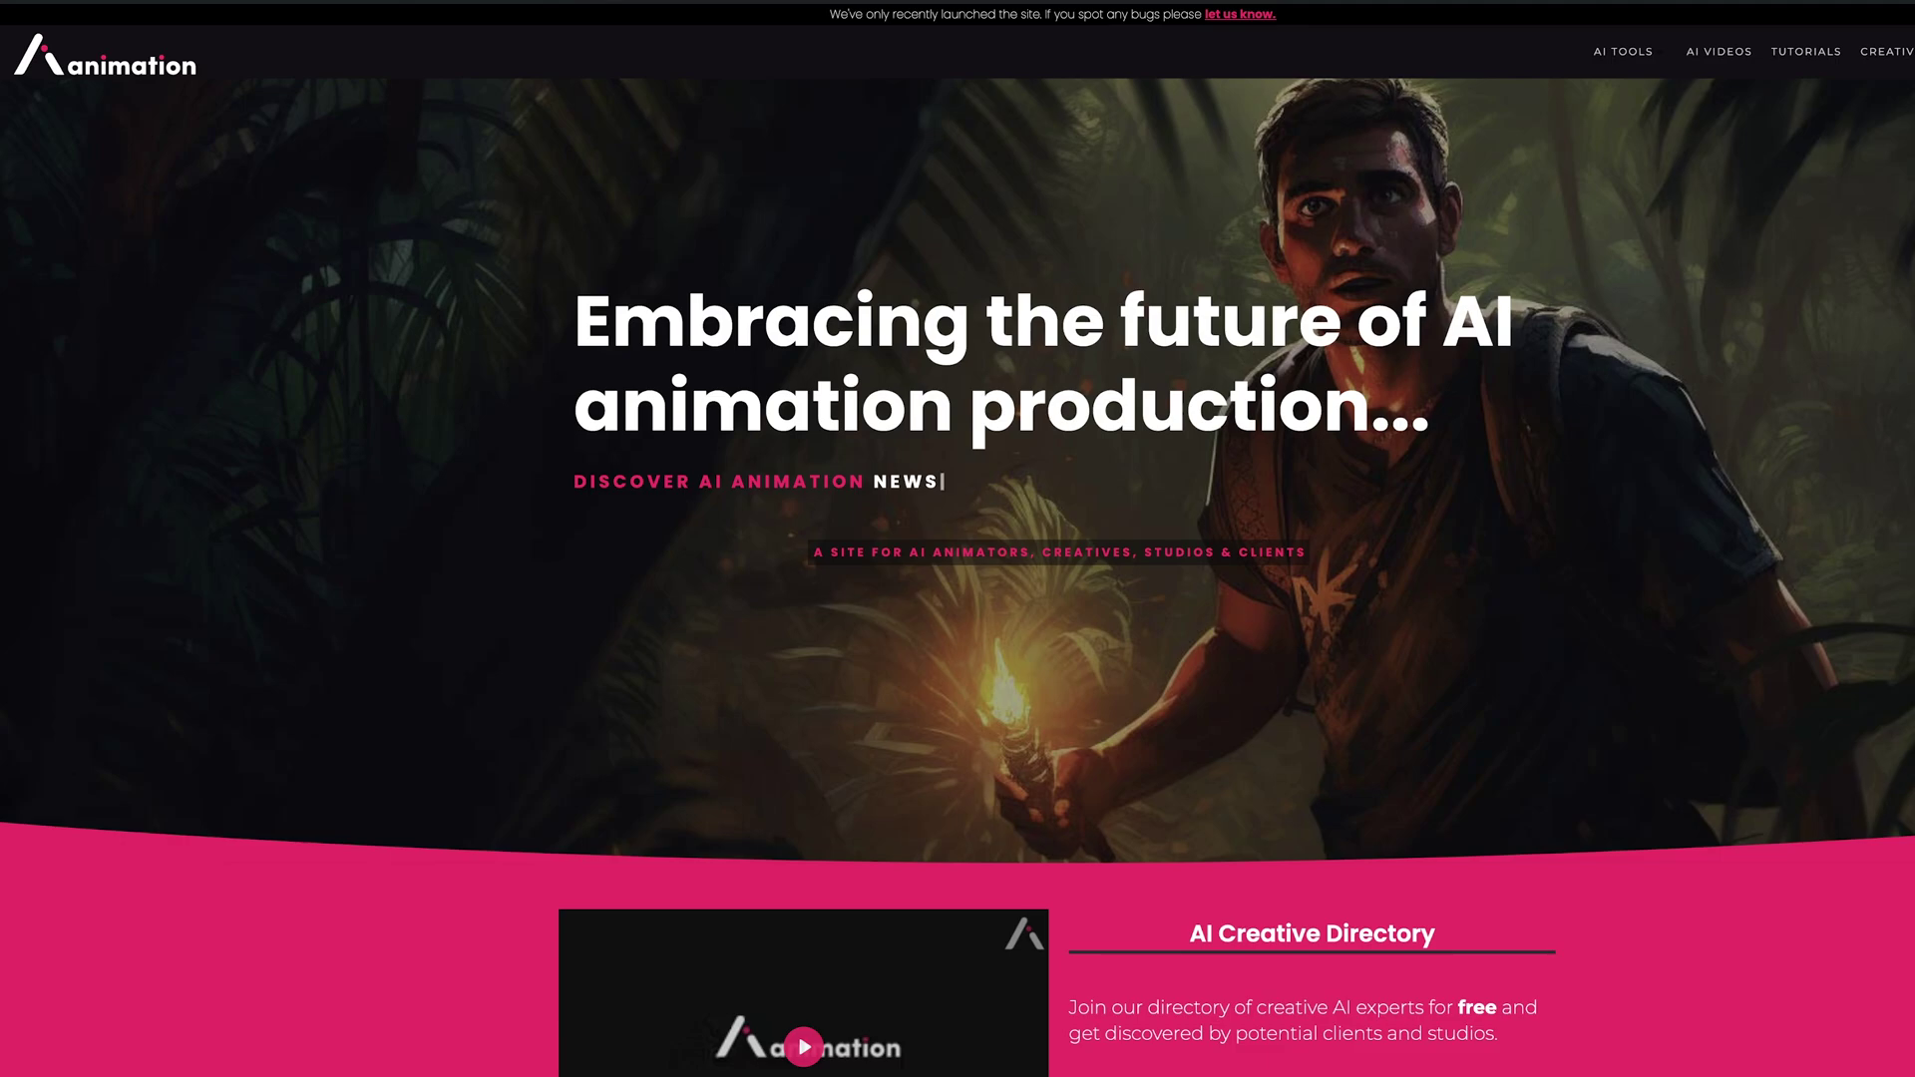
Step: Scroll the aianimation.com homepage down to the AI Tools For Animation and Tutorials / Workflows sections
{"action": "scroll", "coordinate": [957, 539], "scroll_direction": "down", "scroll_amount": 9}
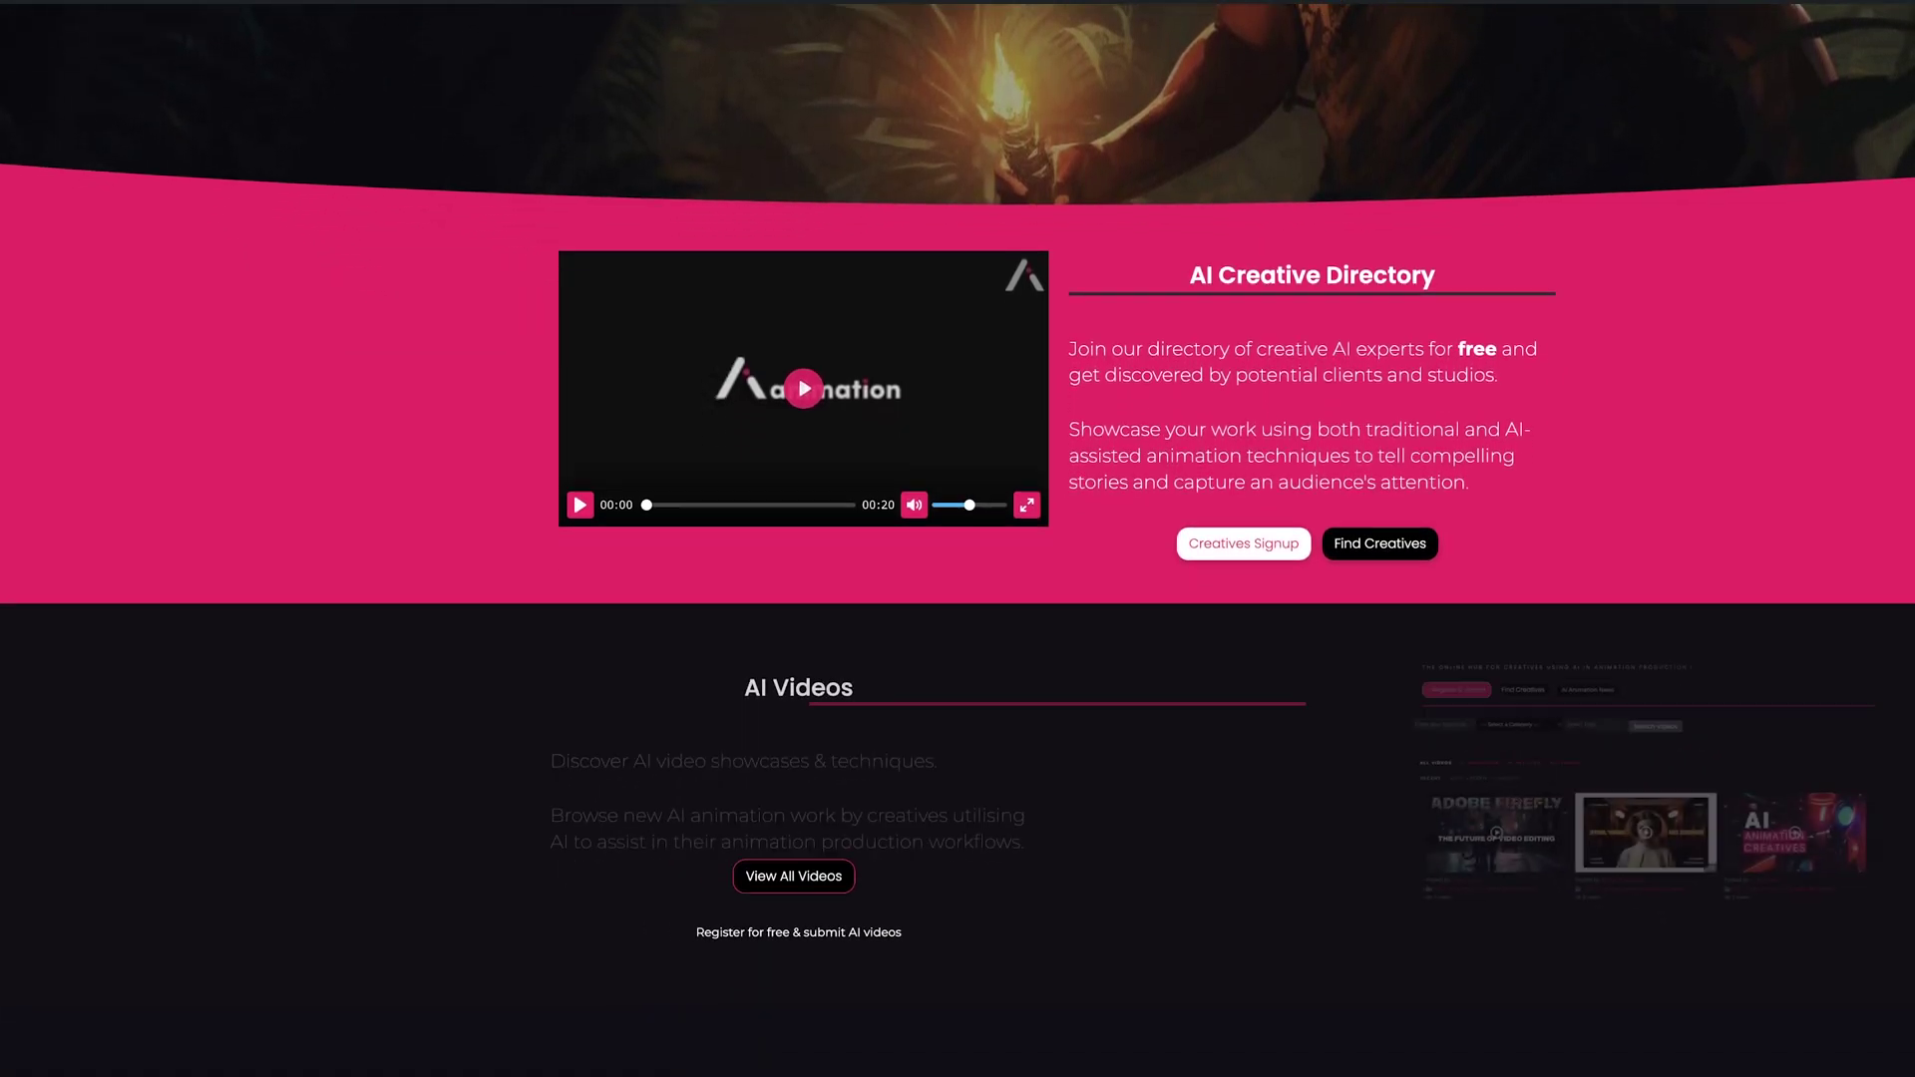
{"action": "scroll", "coordinate": [957, 538], "scroll_direction": "down", "scroll_amount": 5}
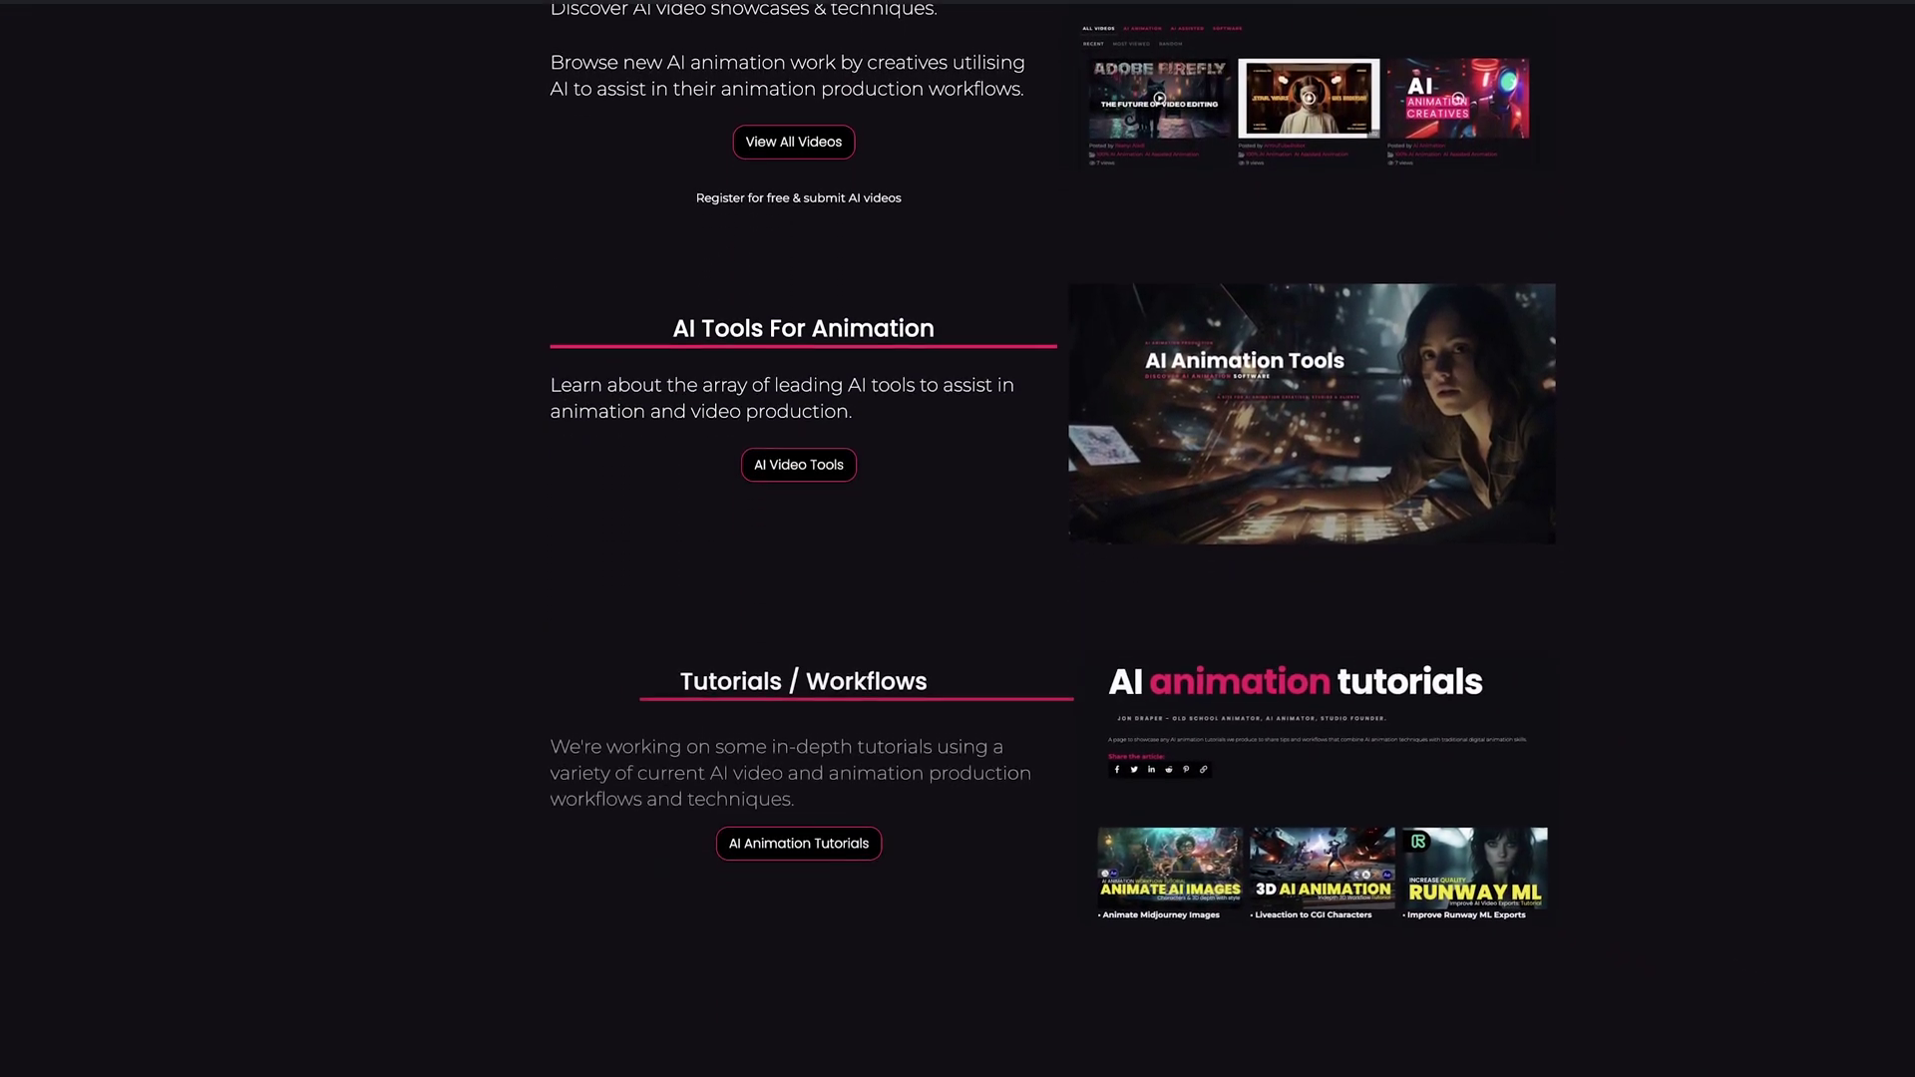